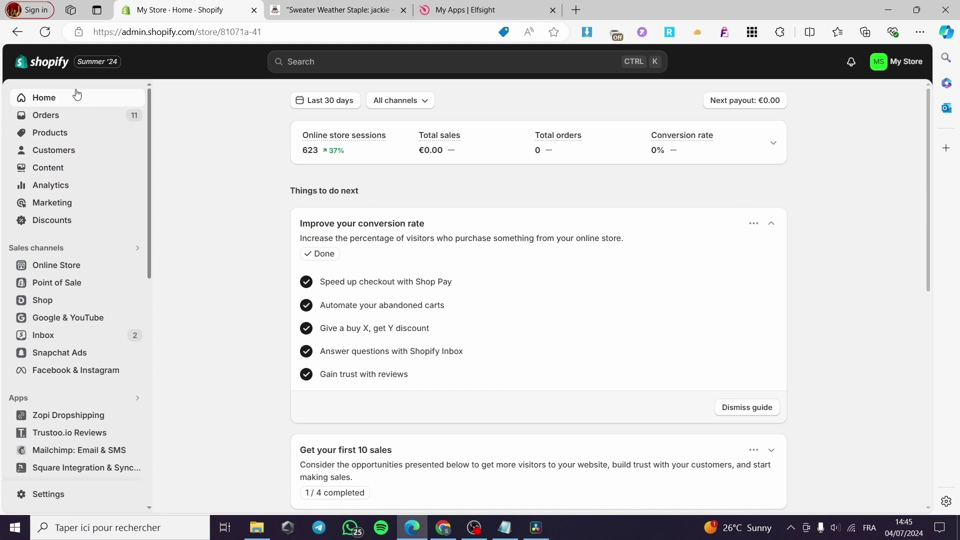
Step: Go to Discounts and start creating a new discount to reach the discount type choice
left_click(63, 228)
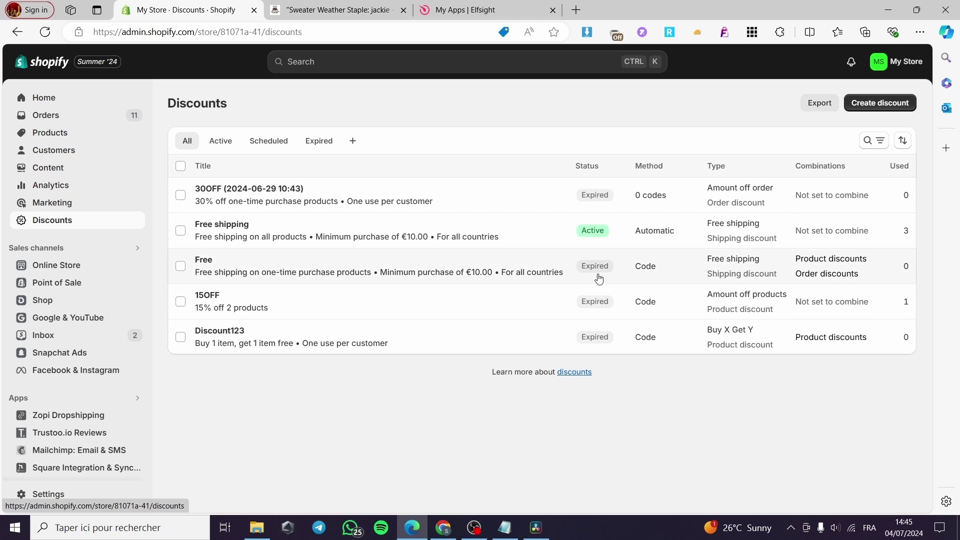
left_click(878, 105)
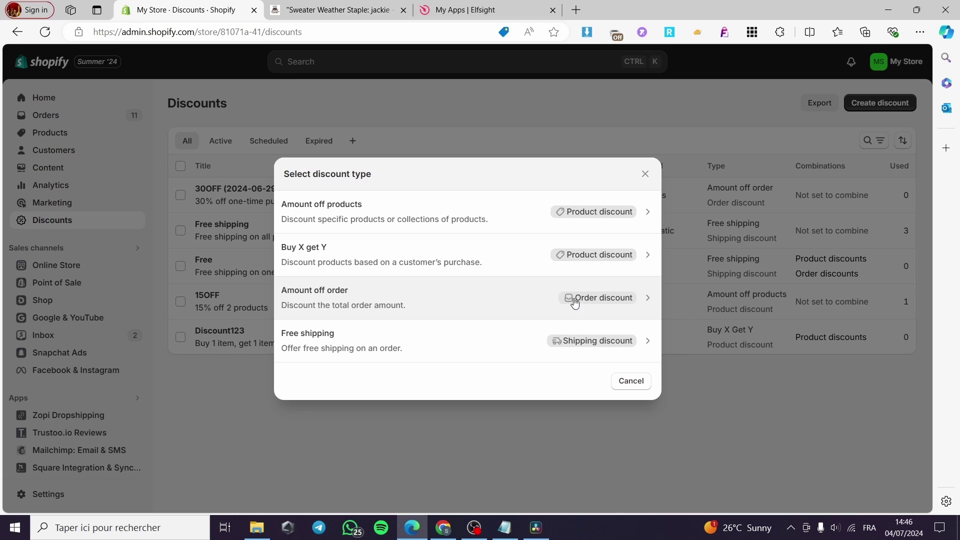
Step: Choose Amount off order and set the method to Automatic discount
left_click(385, 309)
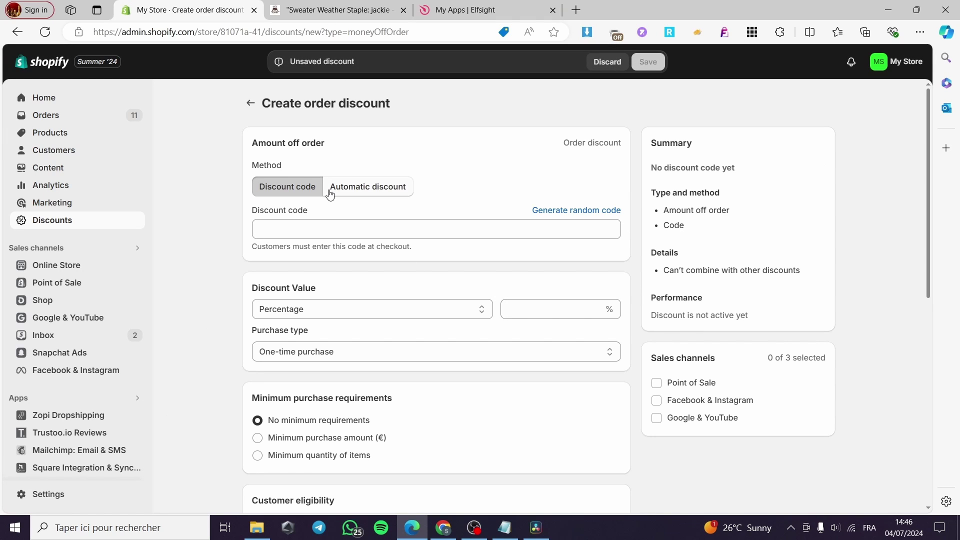
left_click(357, 192)
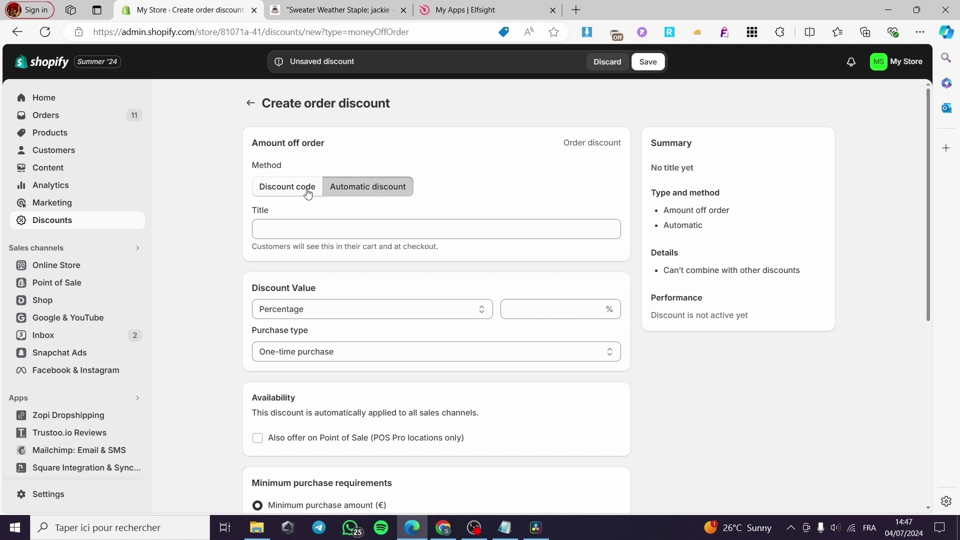
Step: Title the discount 15OFF
left_click(300, 227)
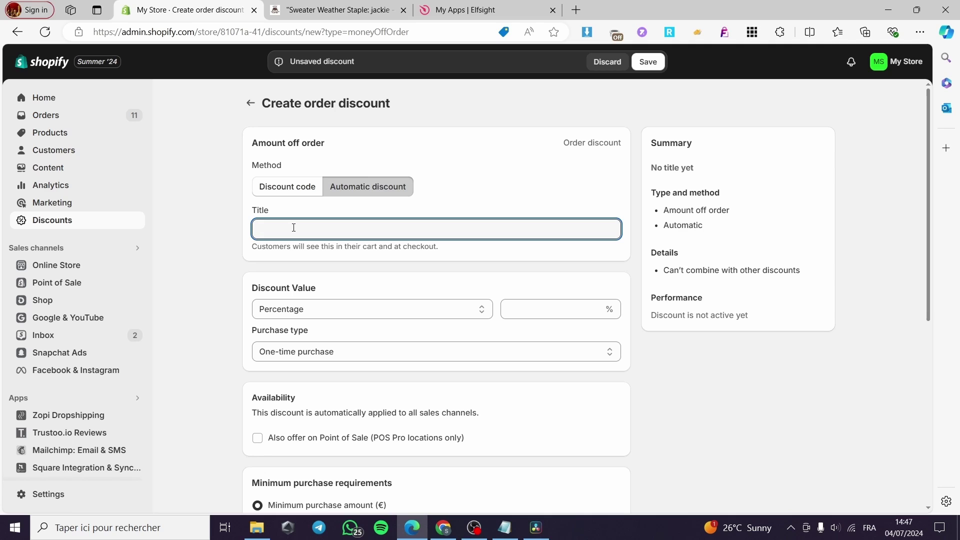
type("30")
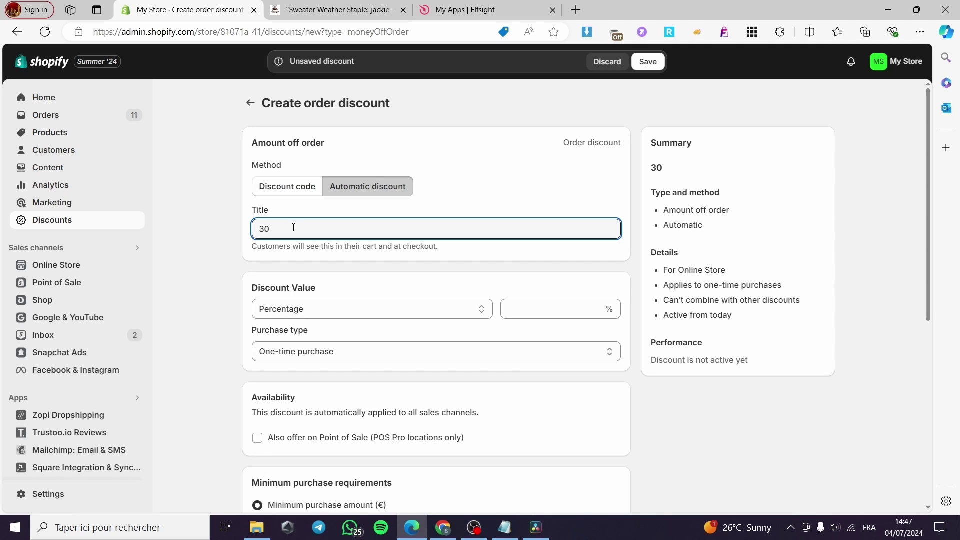
key("BackSpace")
key("BackSpace")
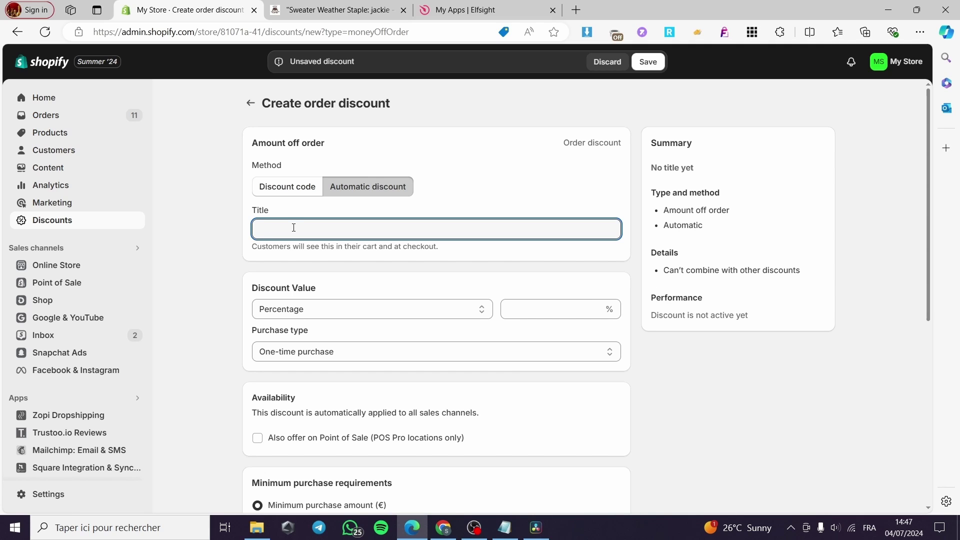
type("15")
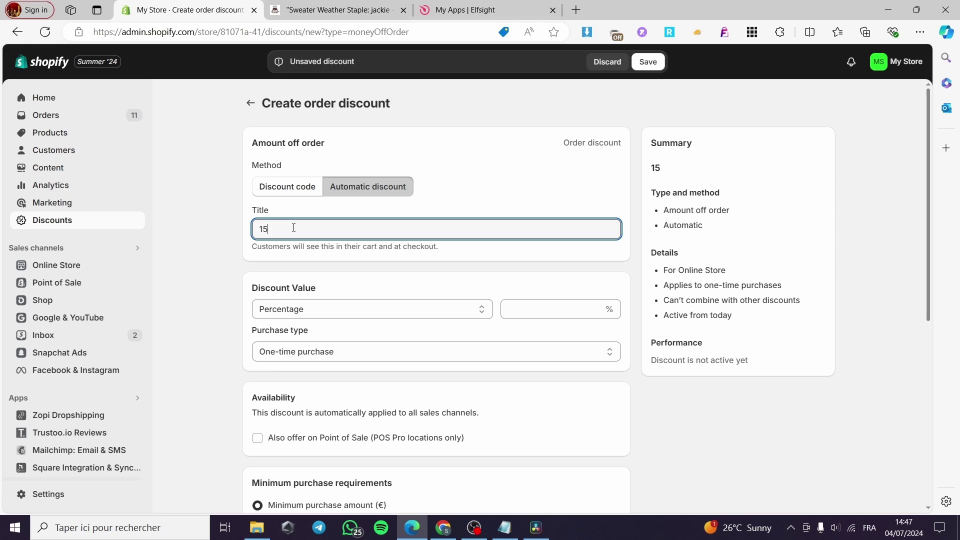
type("0ff")
key("BackSpace")
key("BackSpace")
type("FF")
Step: Set the discount value to Percentage 15, keeping One-time purchase as purchase type
left_click(381, 315)
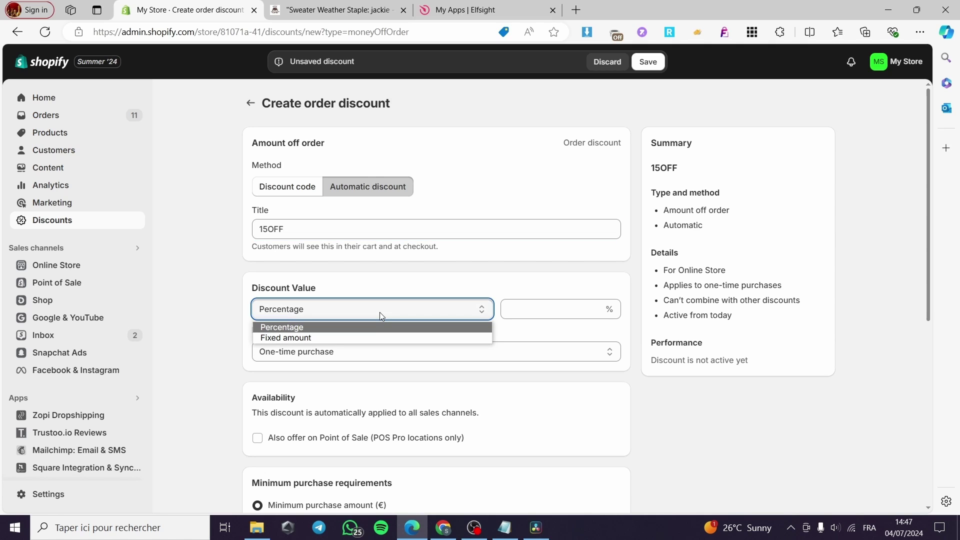
left_click(294, 336)
left_click(330, 314)
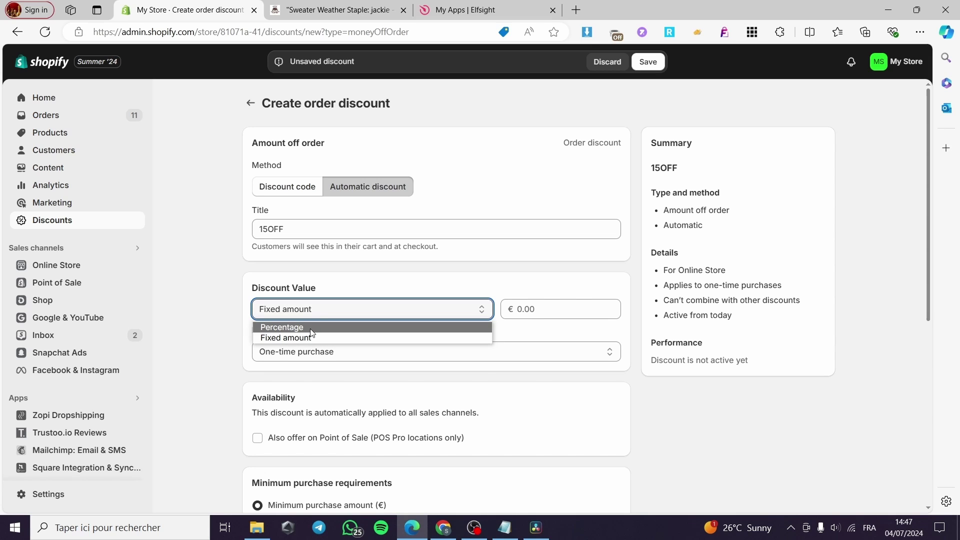
left_click(292, 326)
left_click(510, 309)
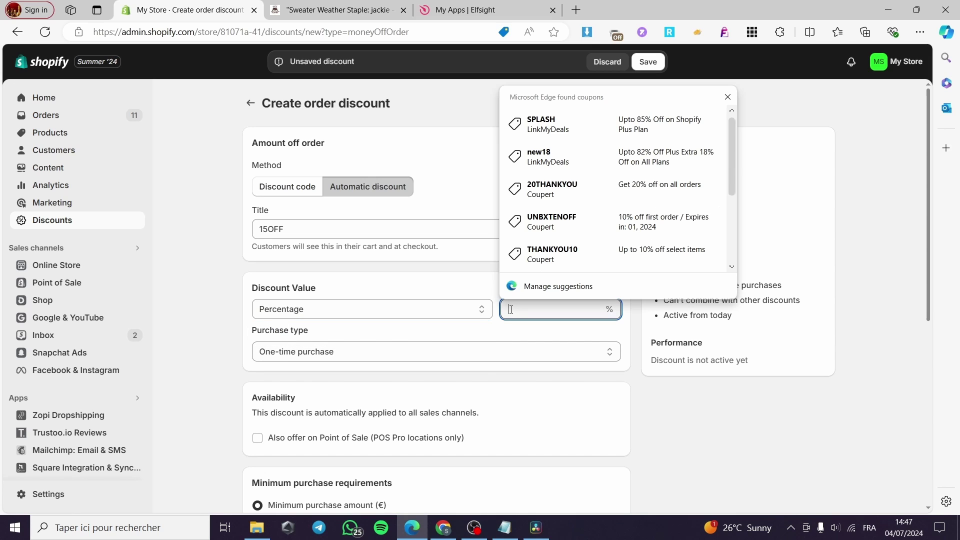
type("15")
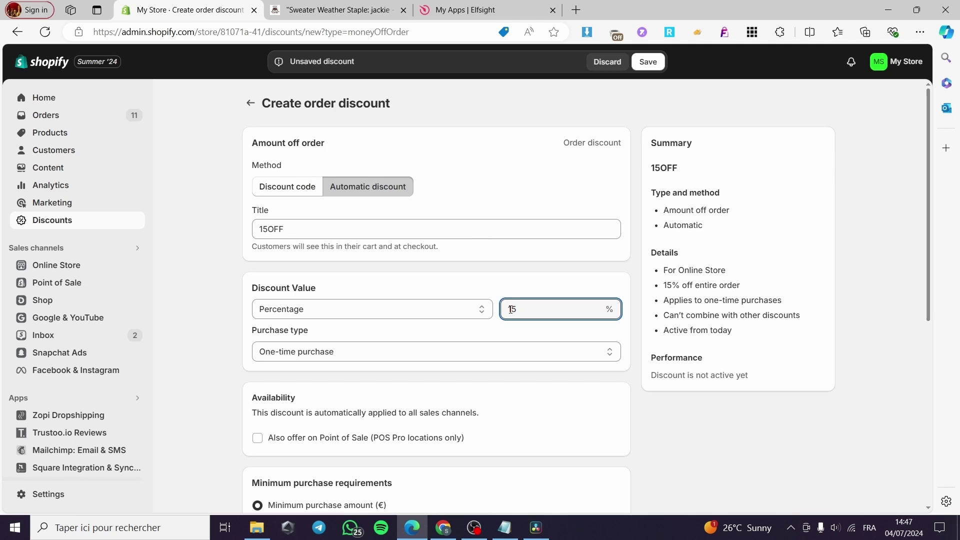
left_click(320, 264)
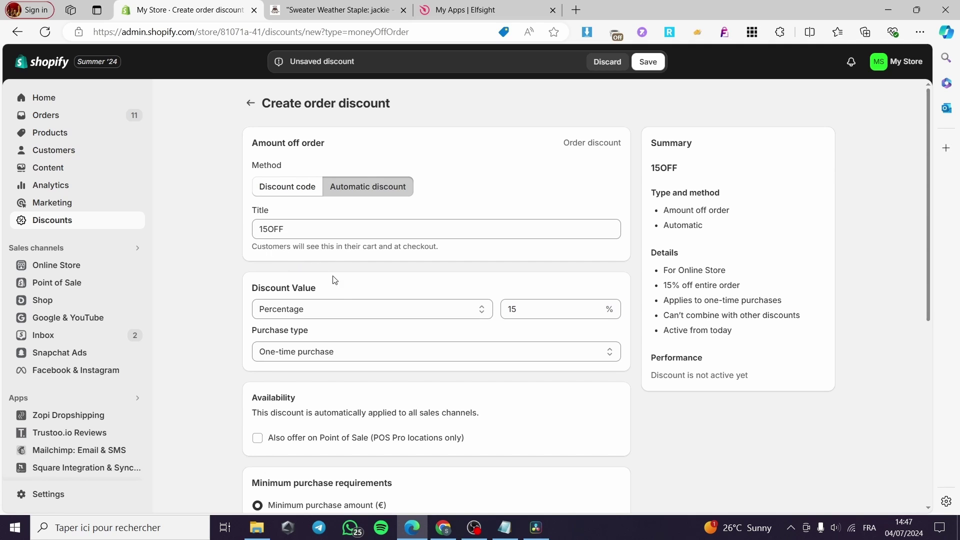
left_click(329, 352)
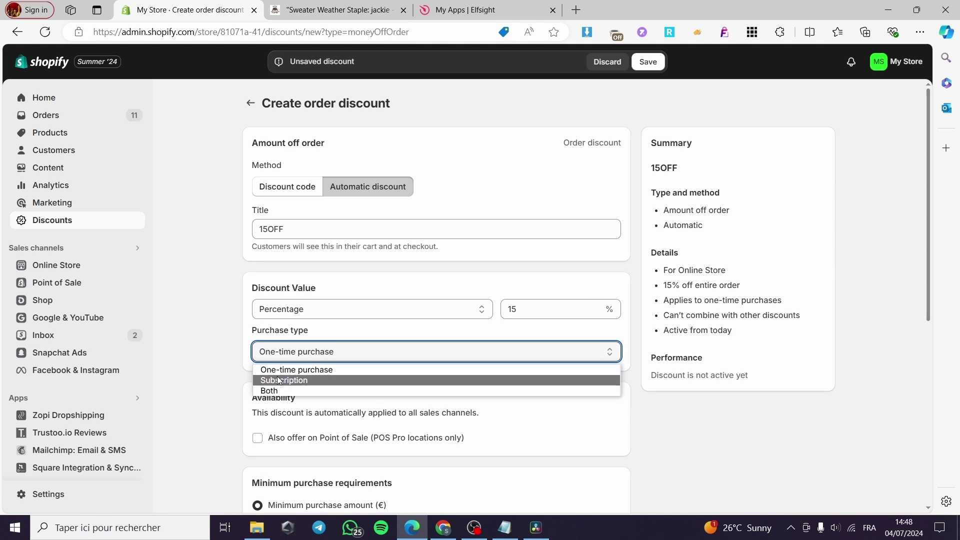
left_click(326, 374)
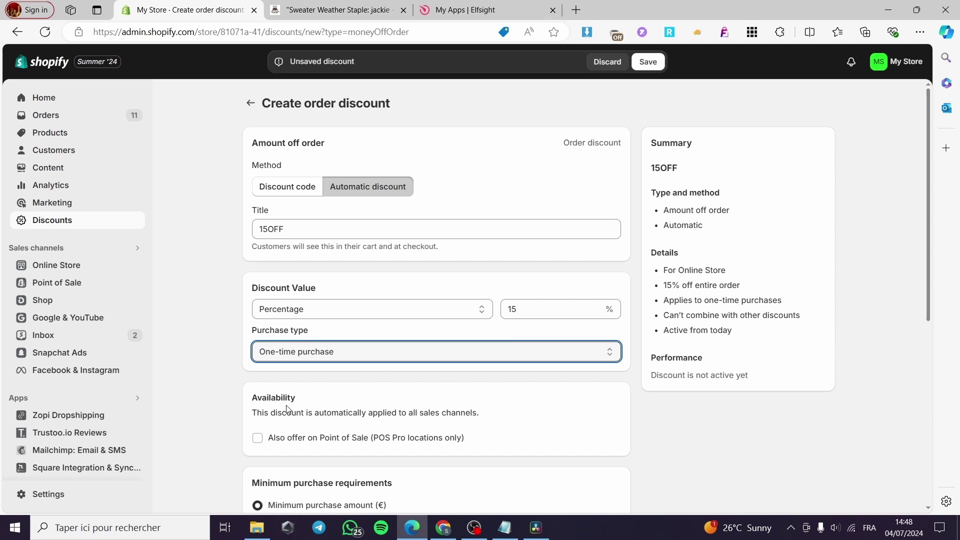
Step: Tick Product discounts and Order discounts under Combinations
scroll(288, 409, "down", 2)
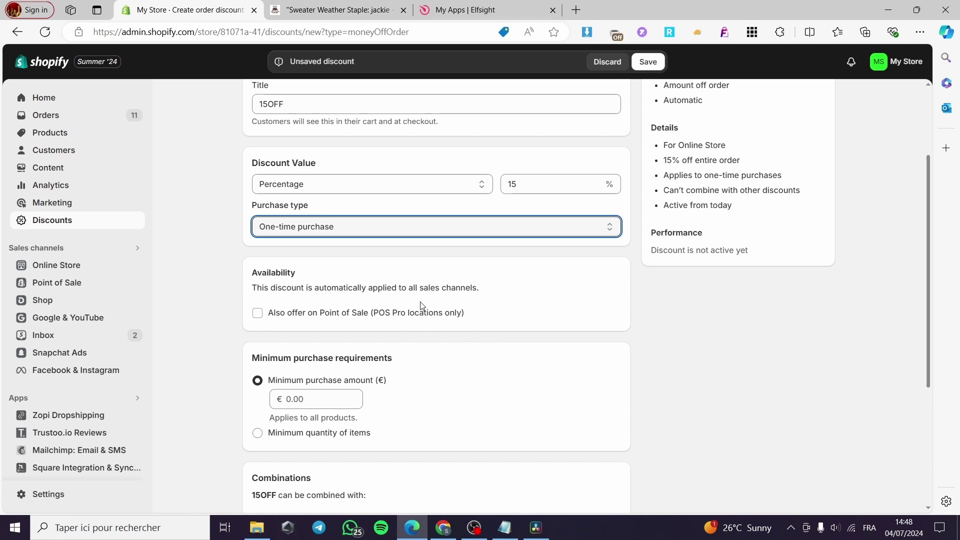
scroll(325, 317, "down", 3)
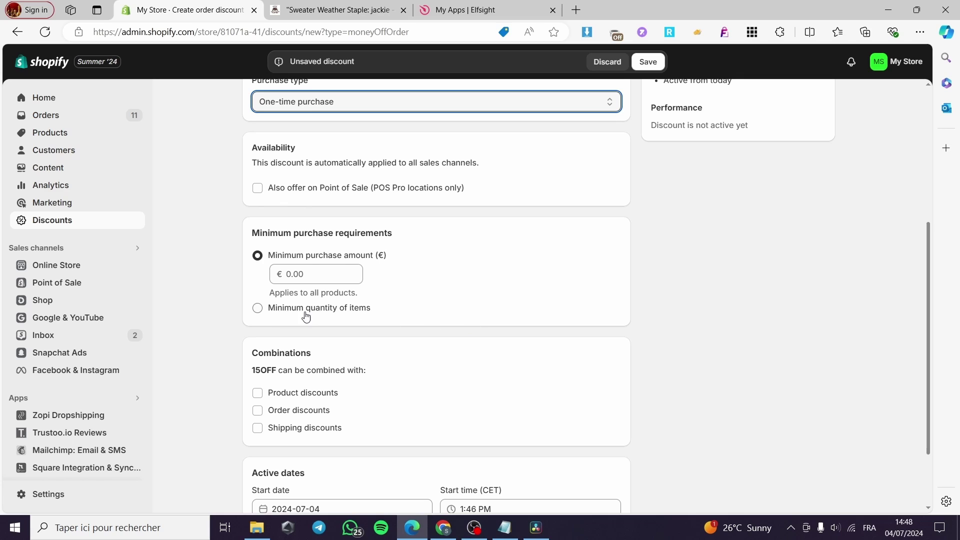
scroll(610, 369, "down", 2)
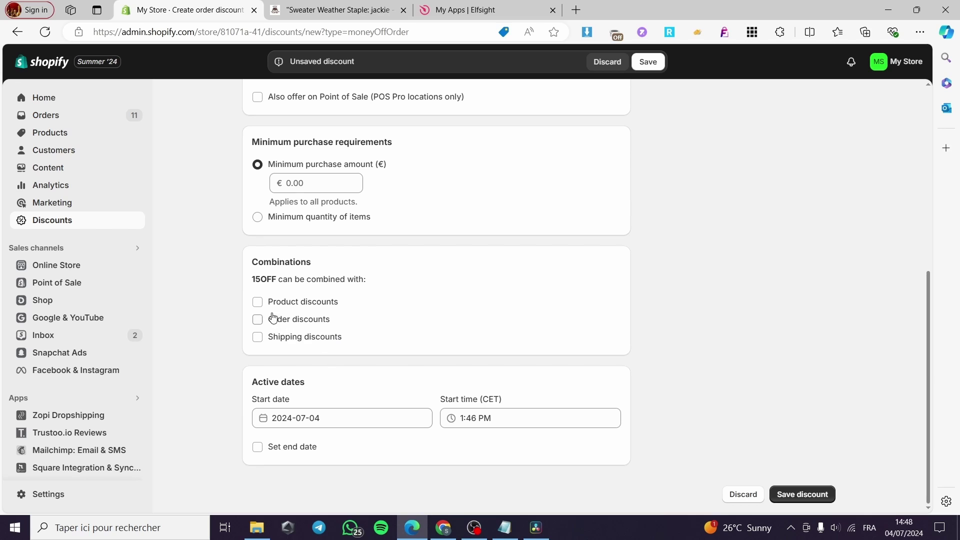
left_click(258, 302)
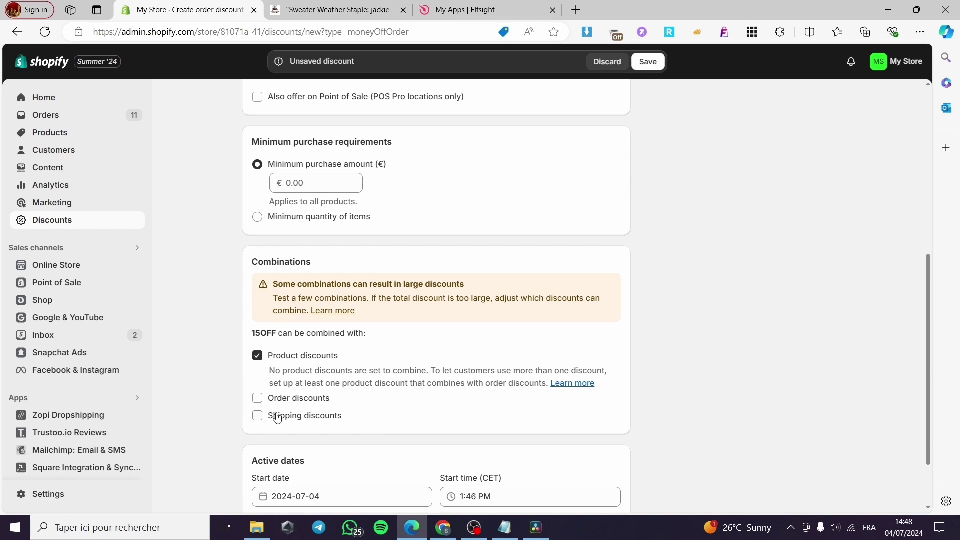
left_click(258, 399)
scroll(669, 369, "down", 2)
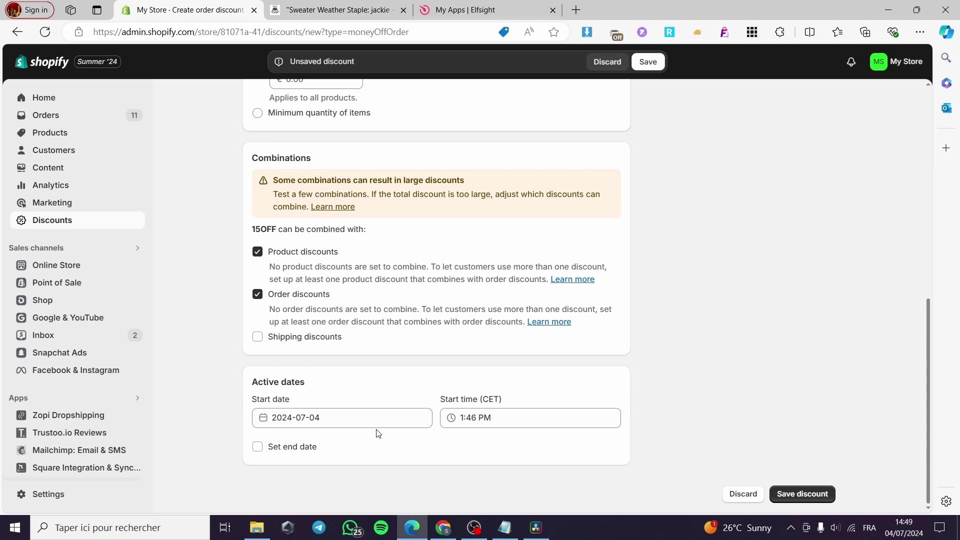
scroll(559, 364, "up", 7)
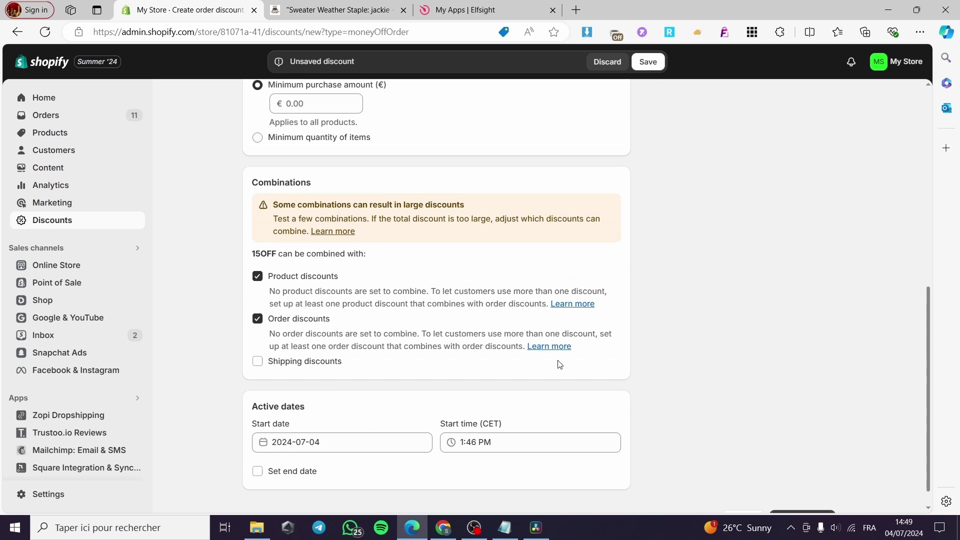
scroll(561, 366, "down", 7)
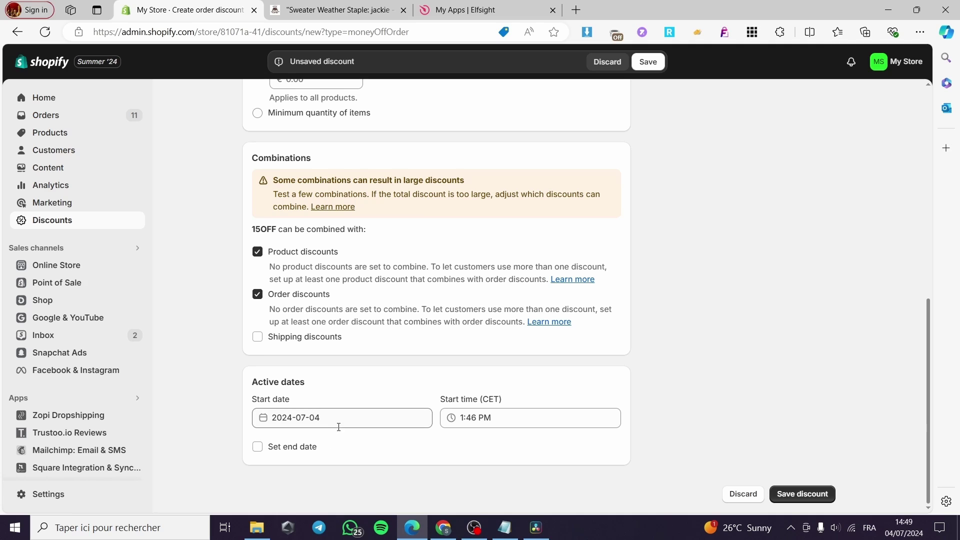
Step: Change the start time from 1:46 PM to 8:00 PM, keeping the 2024-07-04 date
left_click(478, 420)
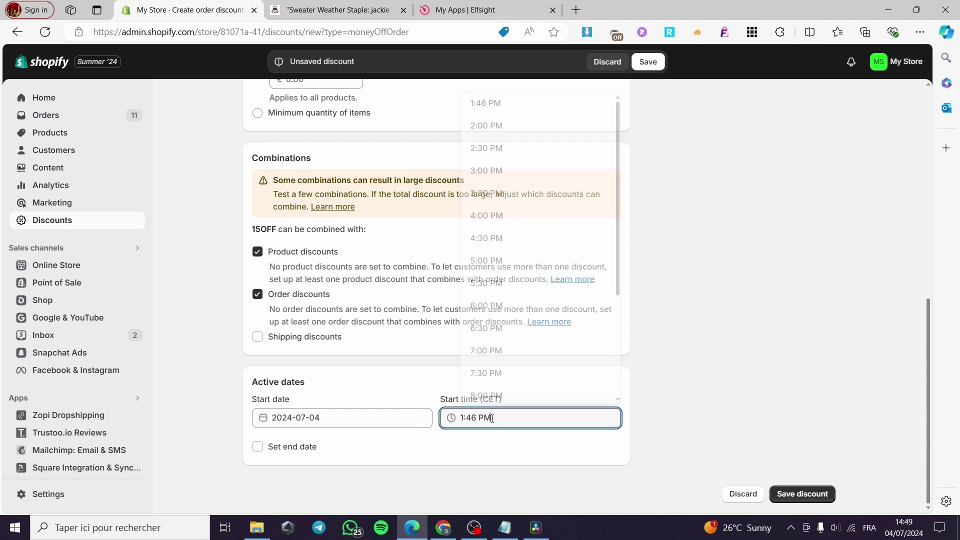
key("ctrl+a")
type("0")
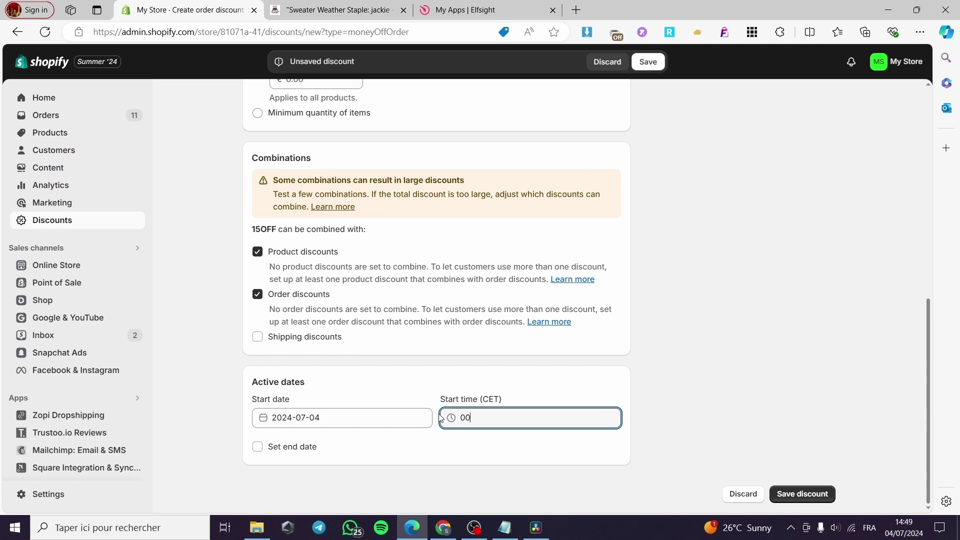
left_click(425, 468)
left_click(336, 411)
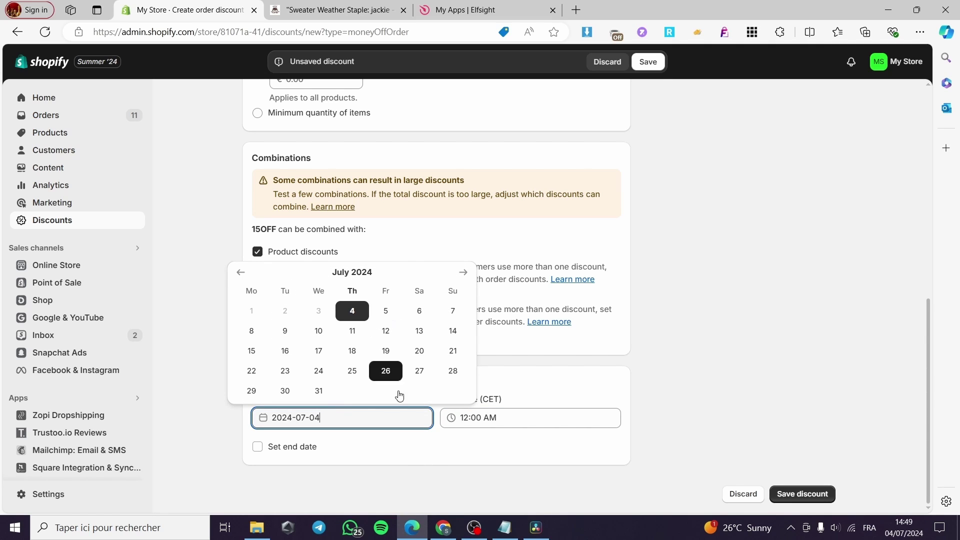
left_click(704, 383)
left_click(520, 422)
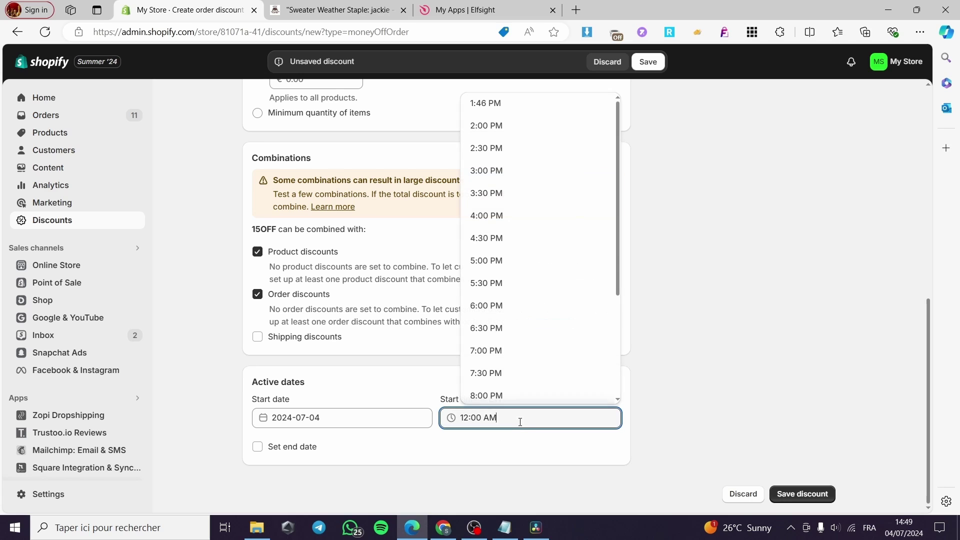
triple_click(489, 418)
left_click(437, 457)
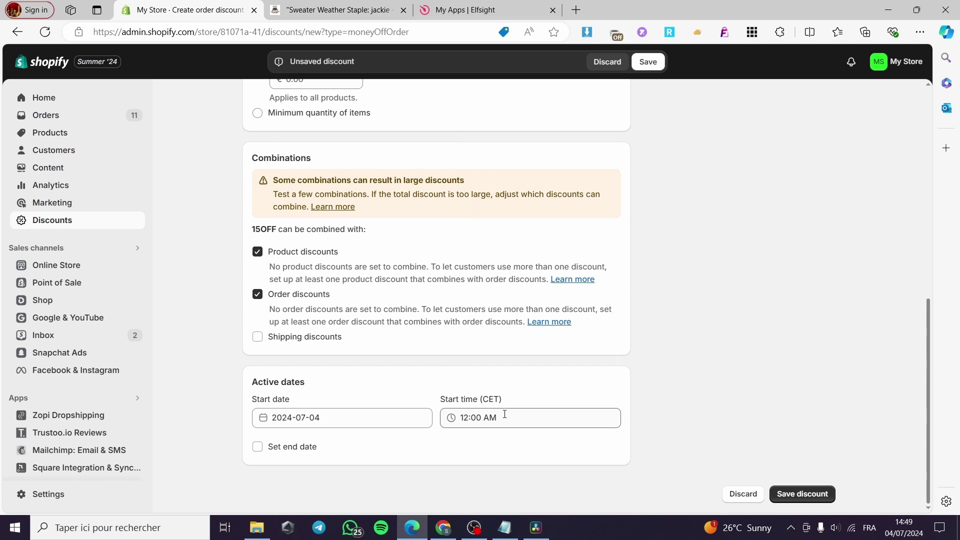
left_click(495, 418)
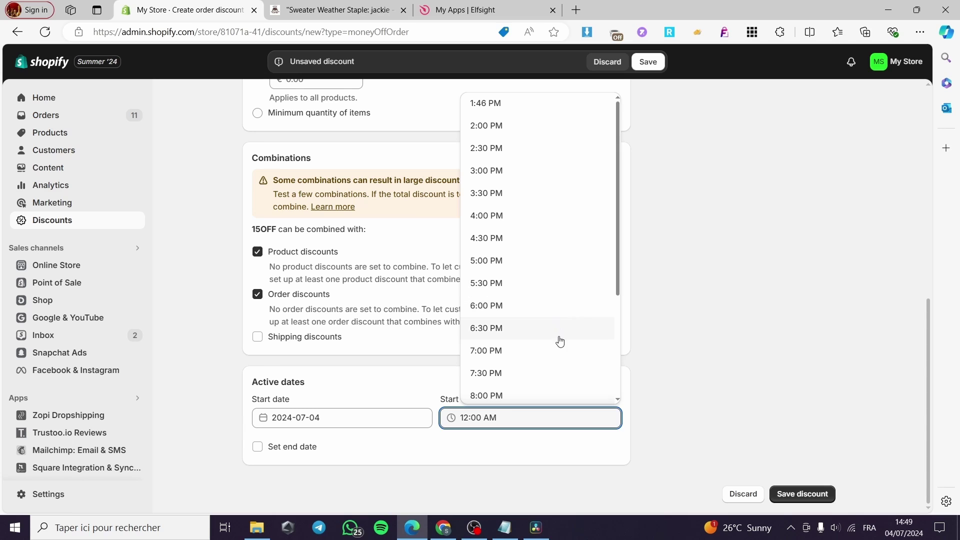
left_click(560, 390)
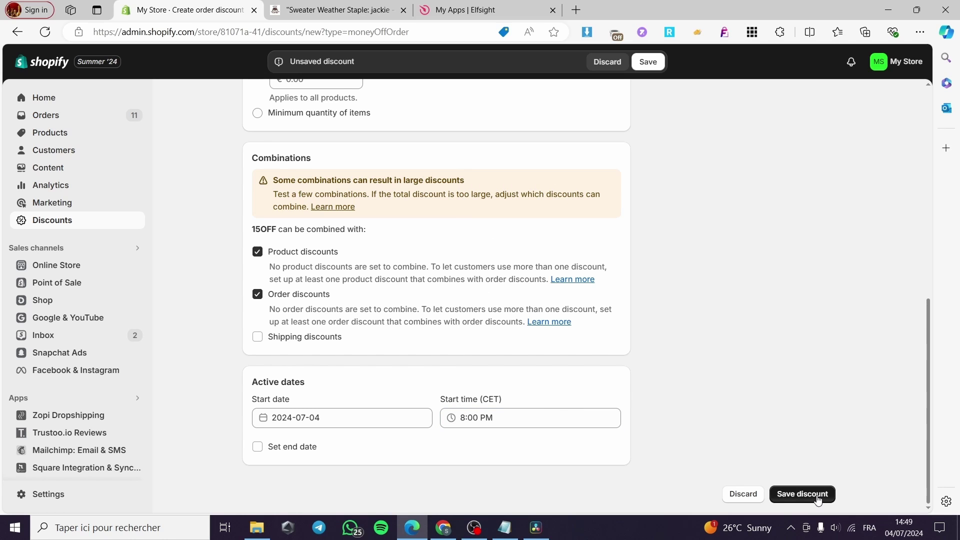
Step: Set the minimum purchase amount to 1.00 and save the 15OFF discount
left_click(801, 495)
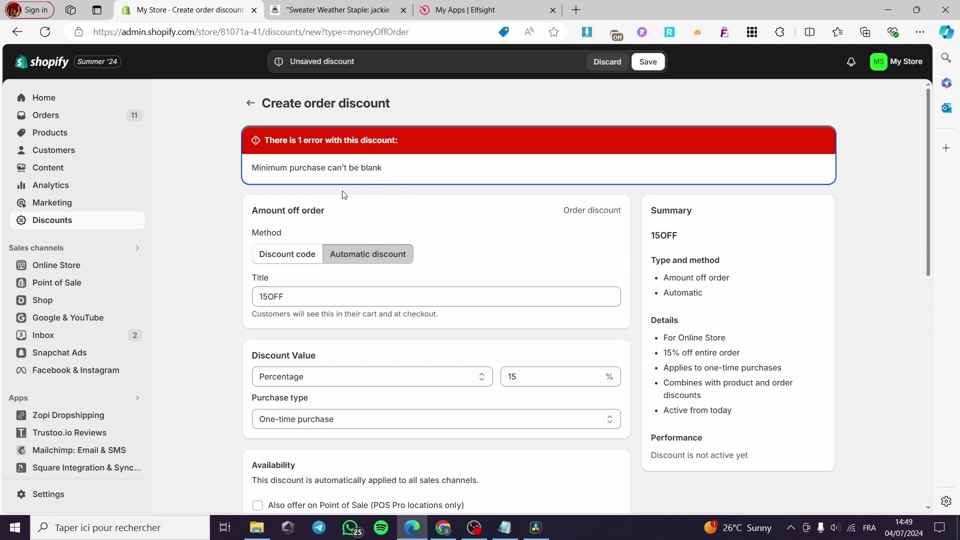
scroll(344, 195, "down", 5)
left_click(337, 341)
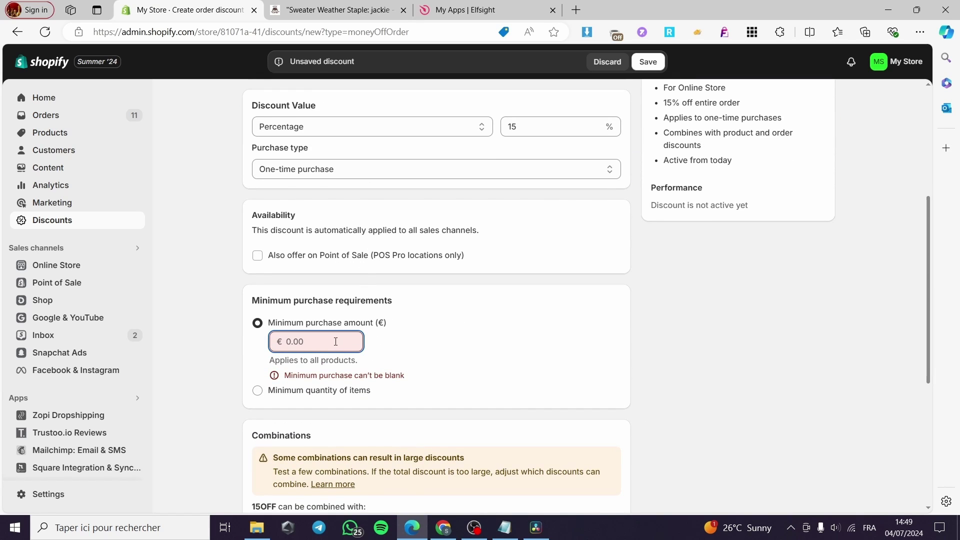
type("0")
left_click(644, 68)
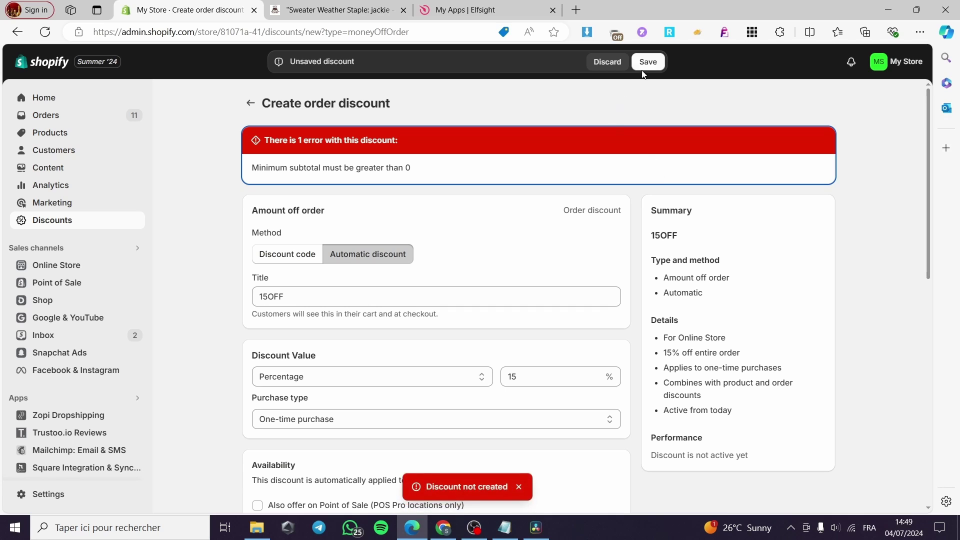
scroll(485, 328, "down", 4)
double_click(317, 410)
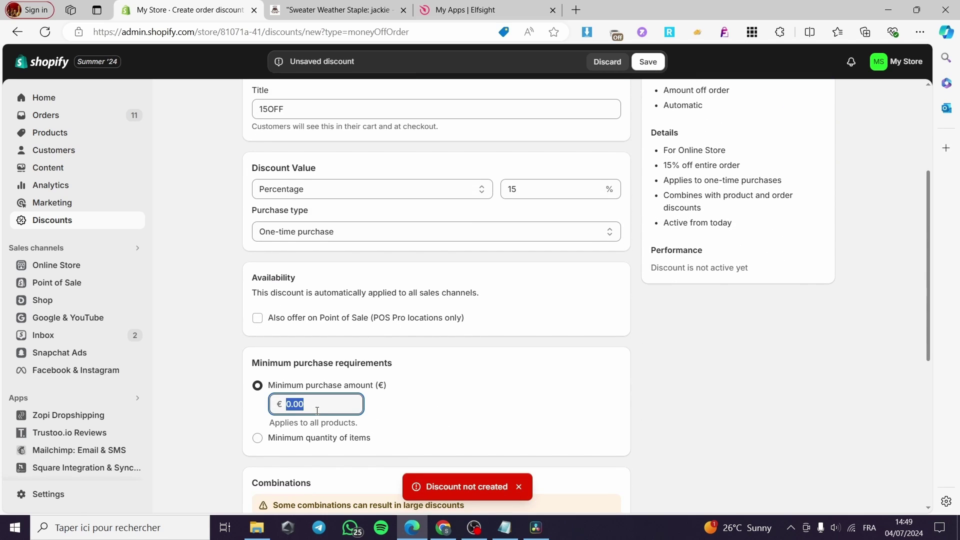
type("1")
left_click(648, 61)
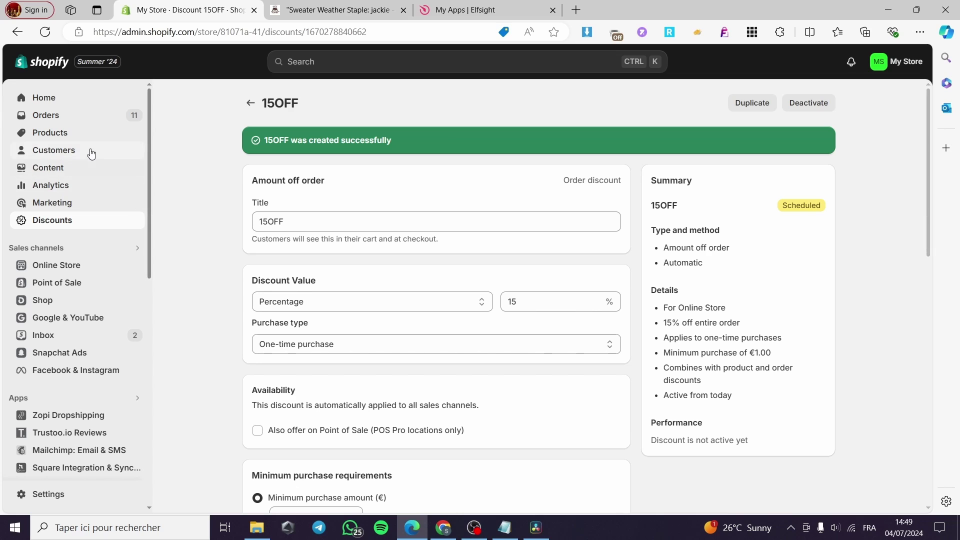
Step: Open HEATHERED COTTON SWEATS from the Products list
left_click(55, 133)
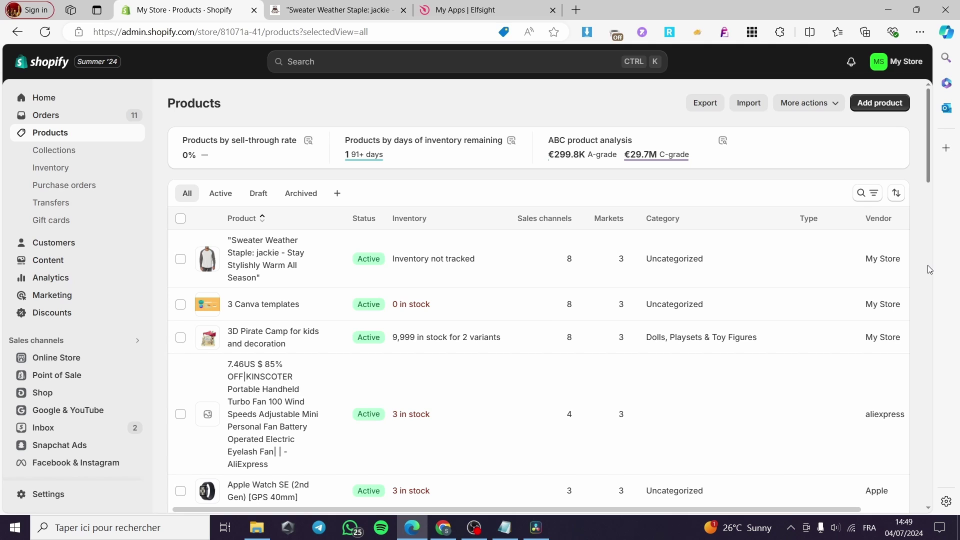
scroll(310, 340, "down", 9)
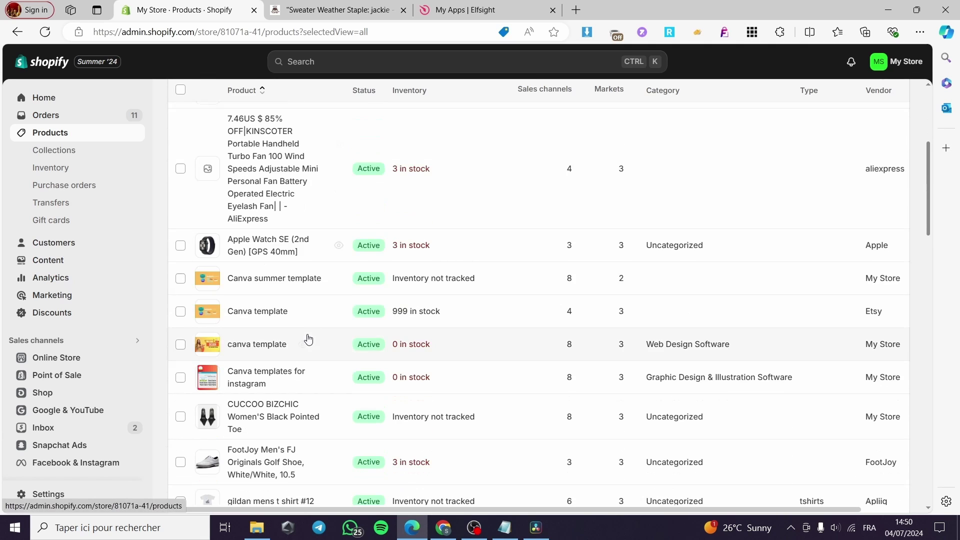
scroll(342, 336, "down", 5)
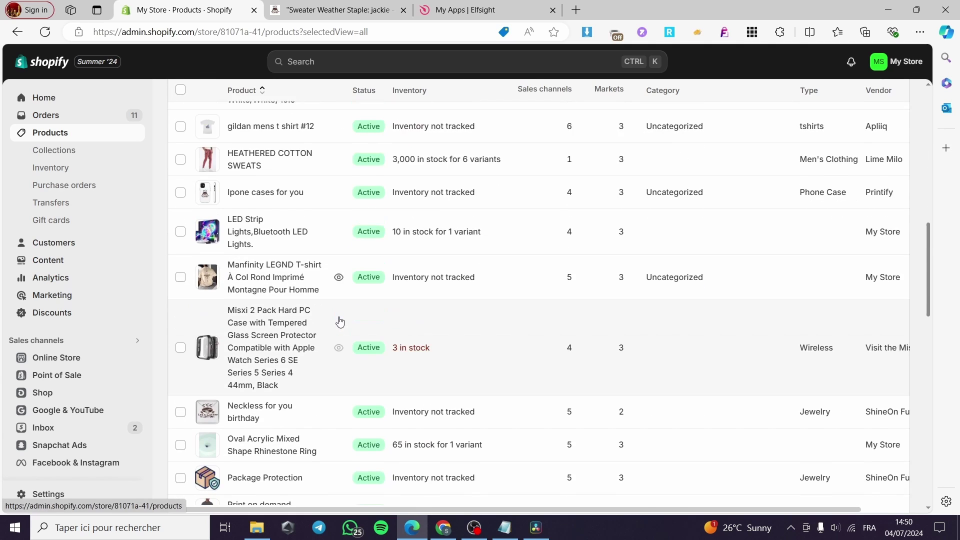
scroll(245, 291, "up", 1)
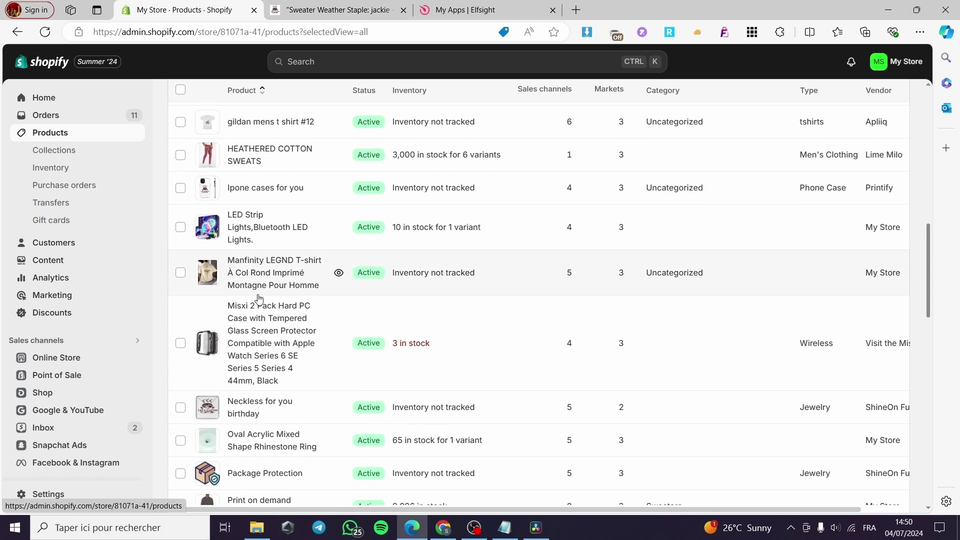
left_click(269, 156)
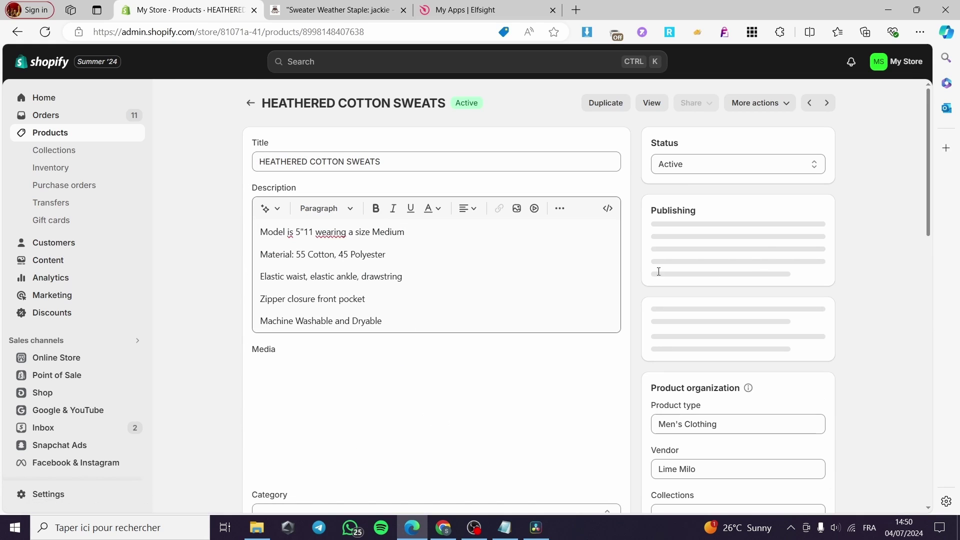
Step: View the sweats on the storefront and add size M to the cart
left_click(651, 103)
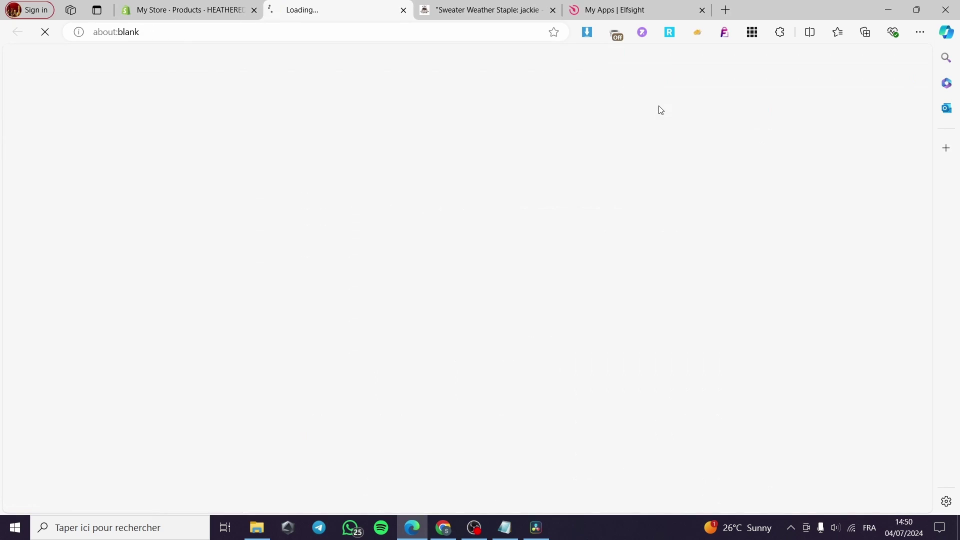
scroll(750, 334, "down", 2)
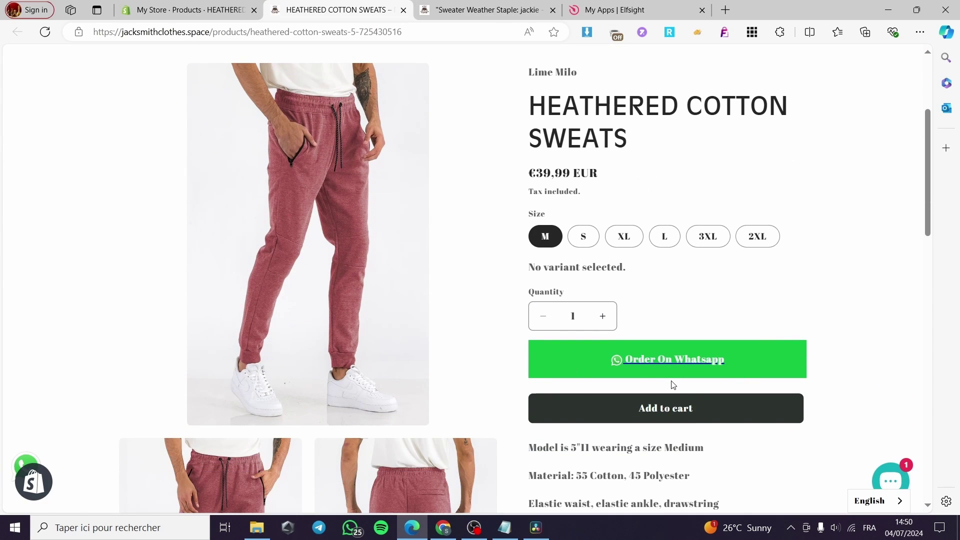
scroll(775, 346, "up", 1)
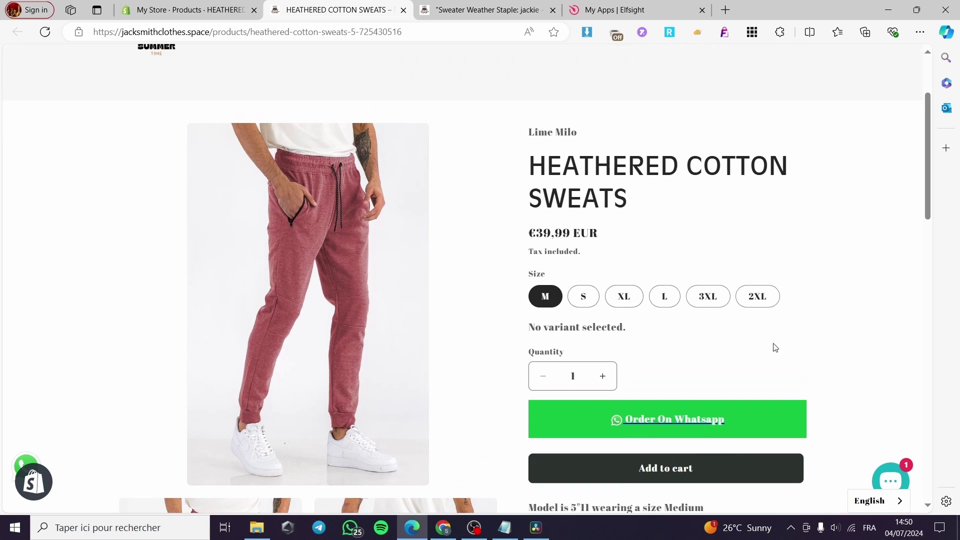
left_click(676, 472)
left_click(497, 201)
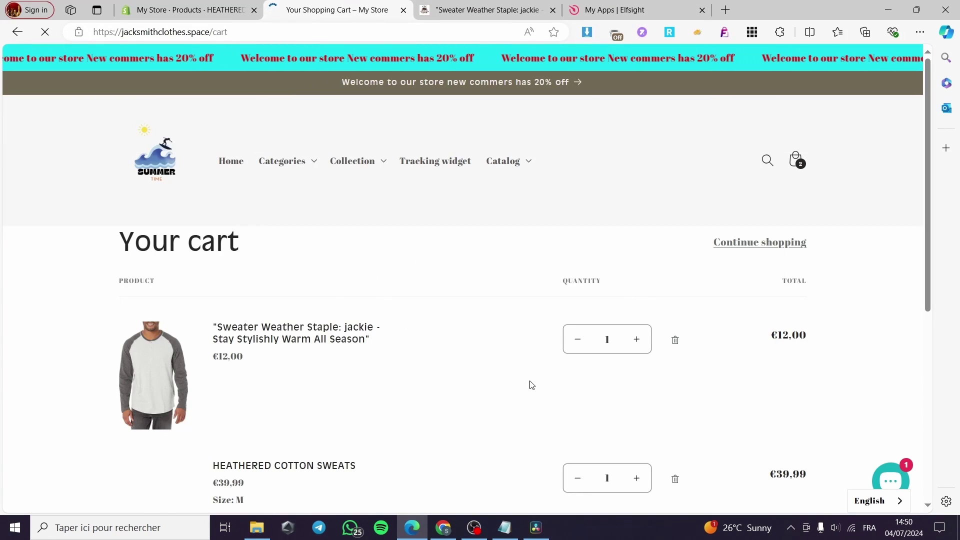
Step: Delete the Sweater Weather Staple from the cart and check out with the €39.99 sweats
scroll(721, 390, "down", 2)
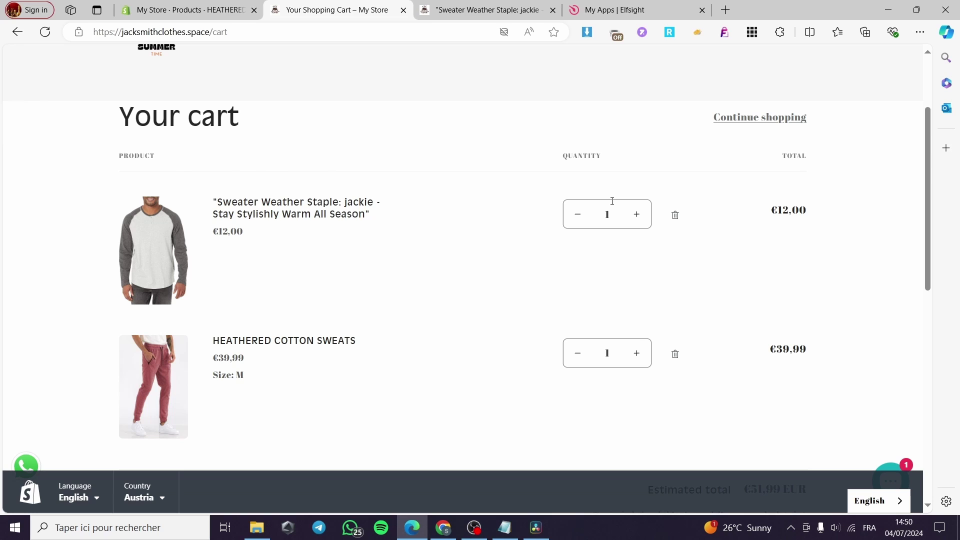
left_click(675, 216)
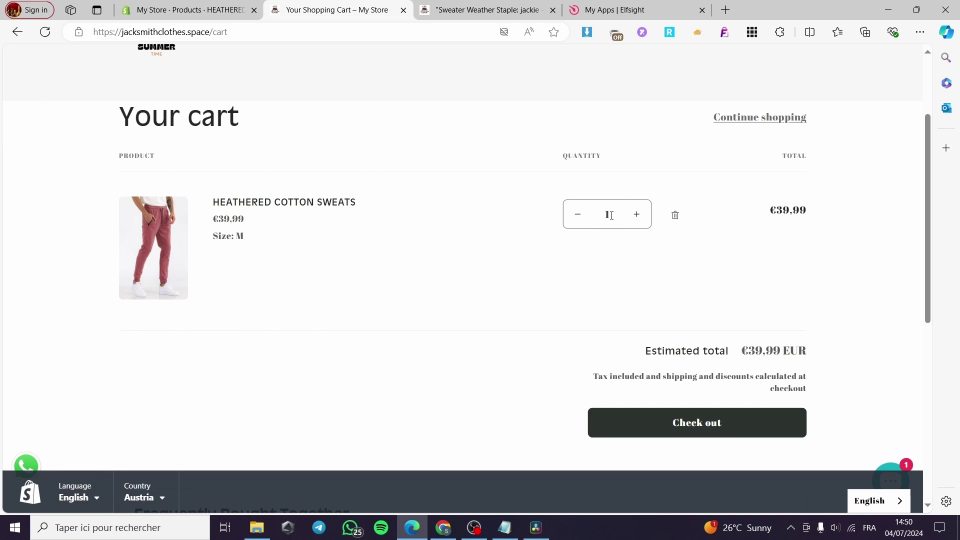
left_click(603, 214)
left_click(579, 266)
left_click(728, 430)
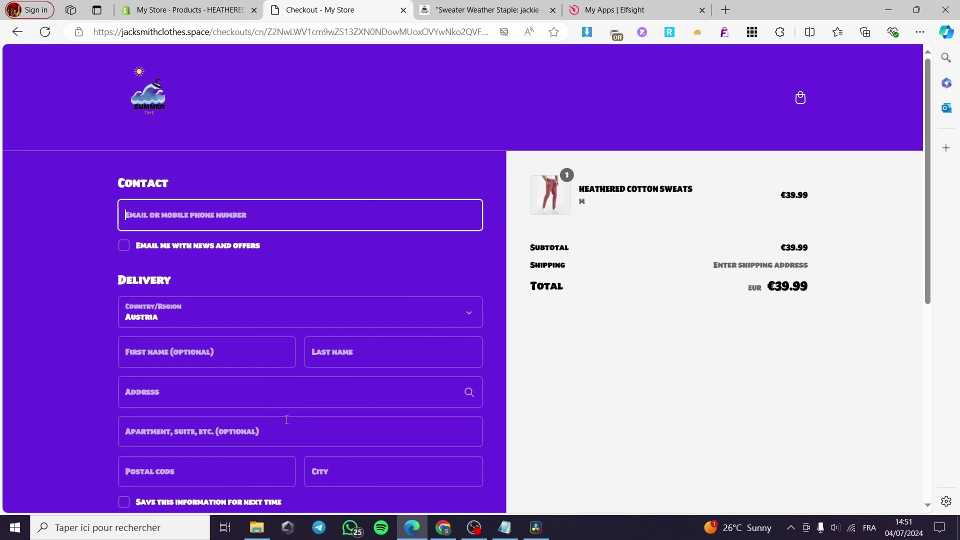
Step: Copy the checkout page URL and switch back to the Shopify admin tab
left_click(286, 37)
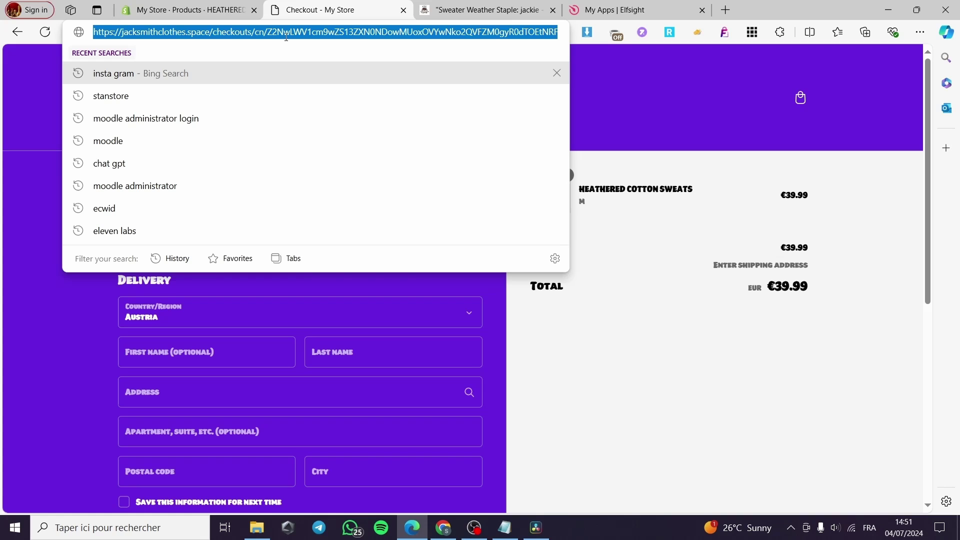
right_click(210, 29)
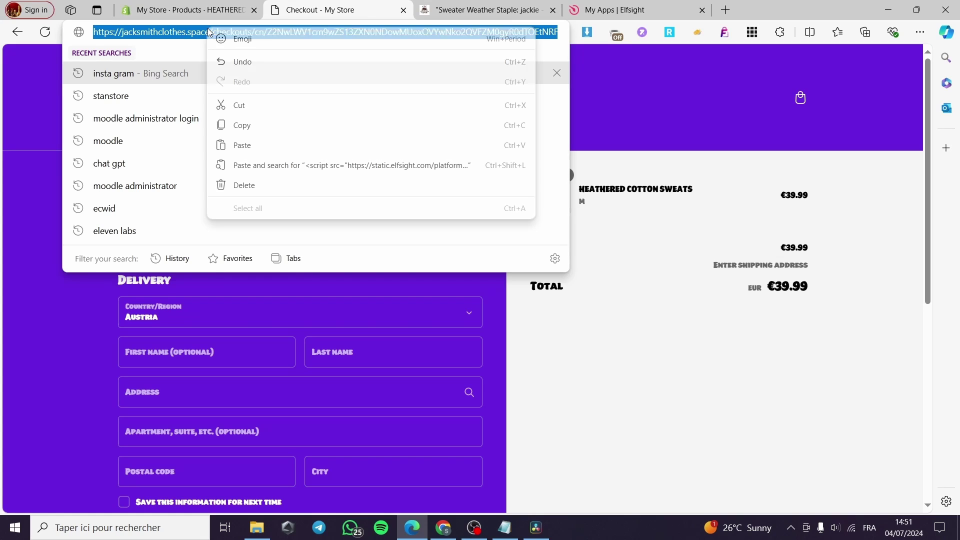
left_click(263, 130)
left_click(190, 10)
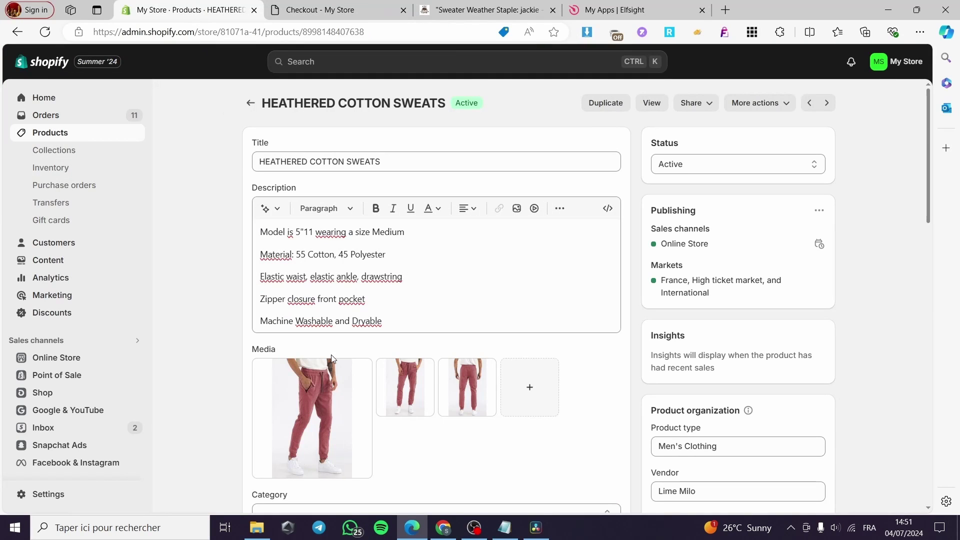
Step: Open the current Craft theme in the theme editor from Online Store
left_click(57, 102)
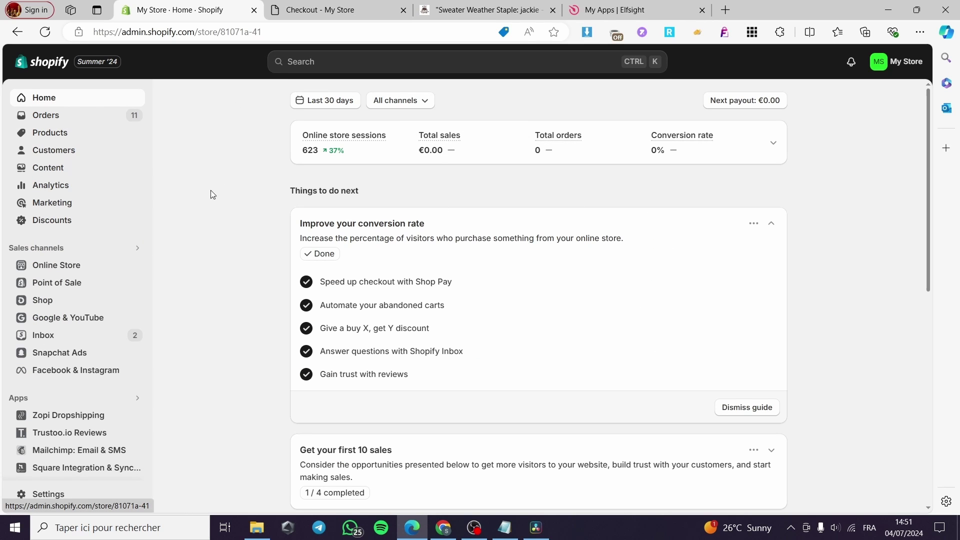
left_click(65, 270)
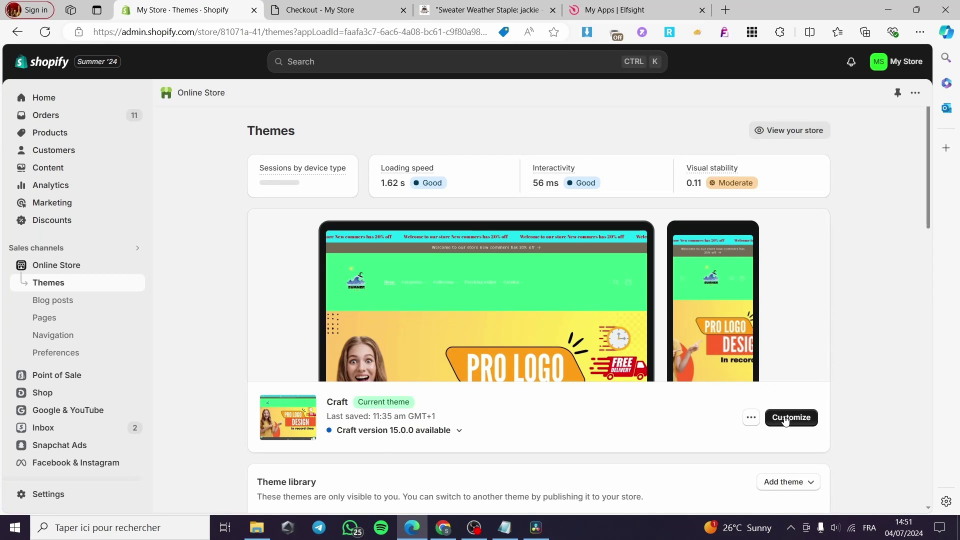
left_click(795, 419)
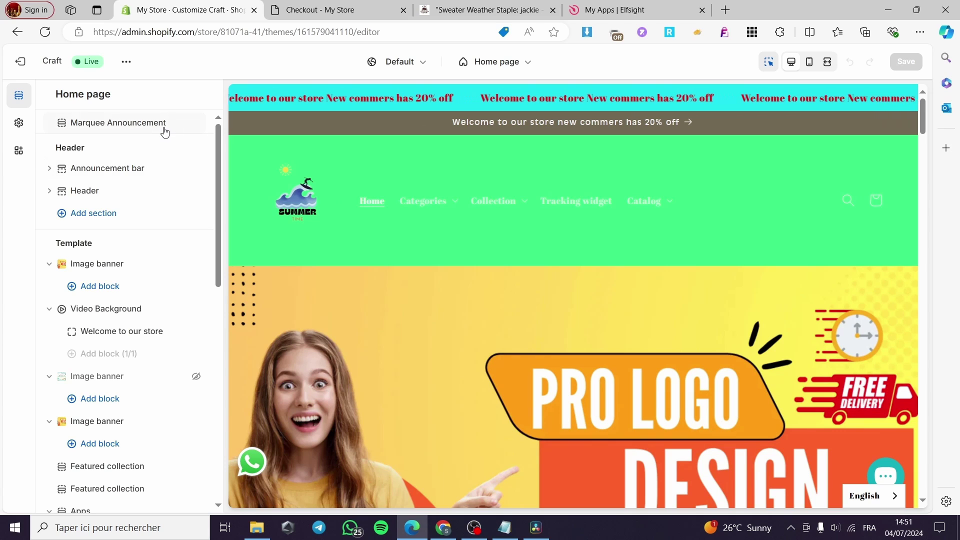
left_click(457, 200)
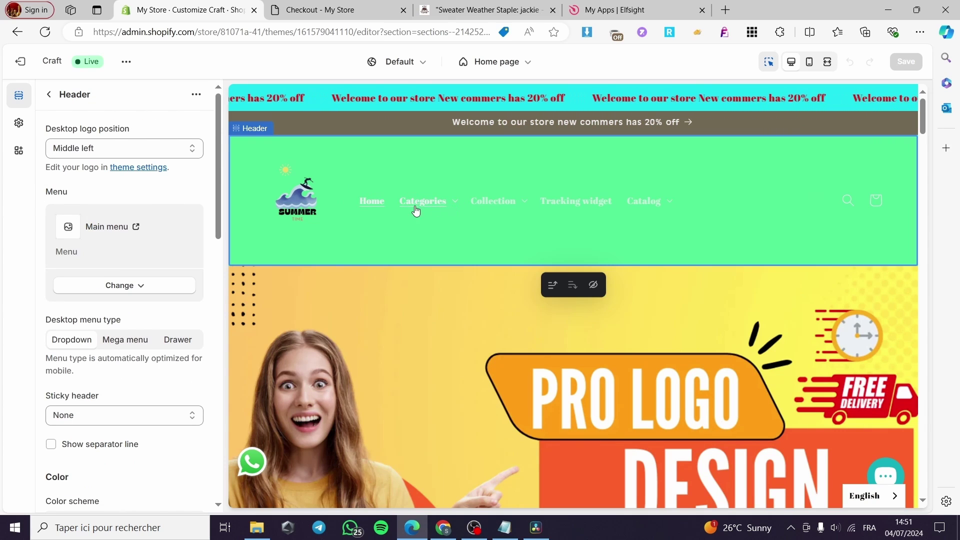
left_click(425, 207)
left_click(434, 232)
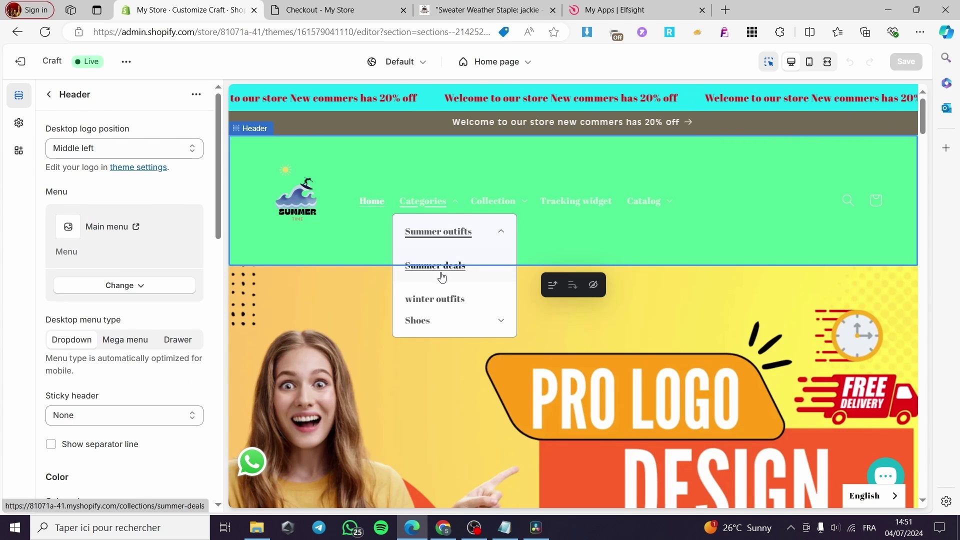
left_click(443, 270)
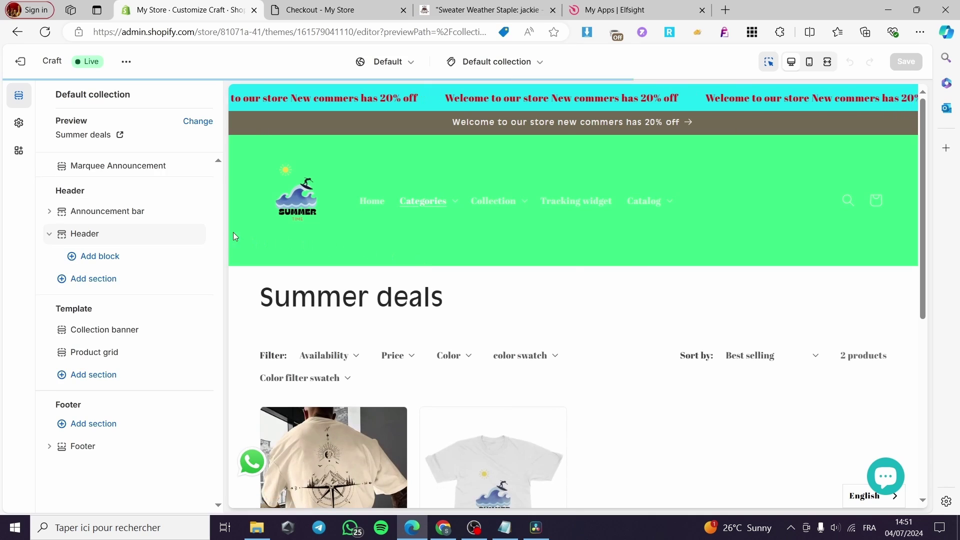
left_click(525, 202)
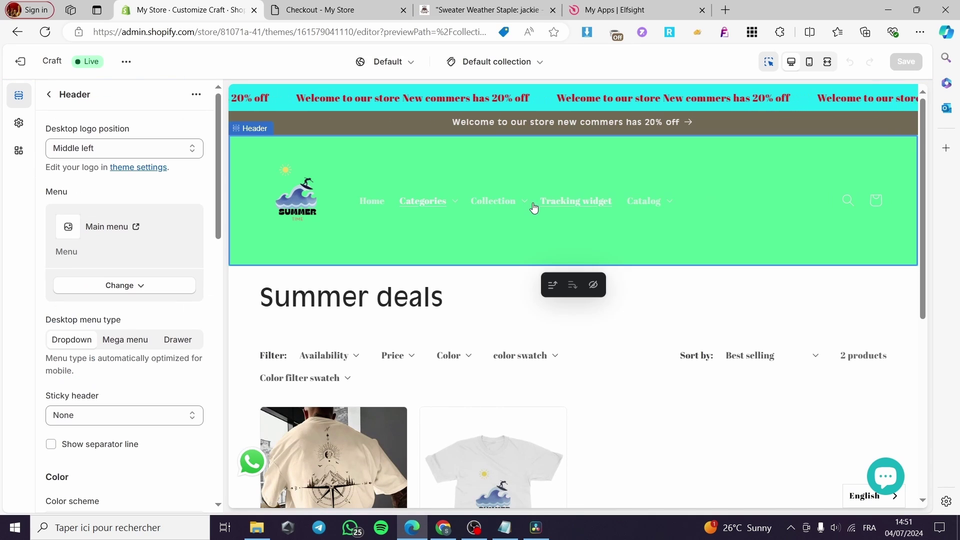
left_click(669, 205)
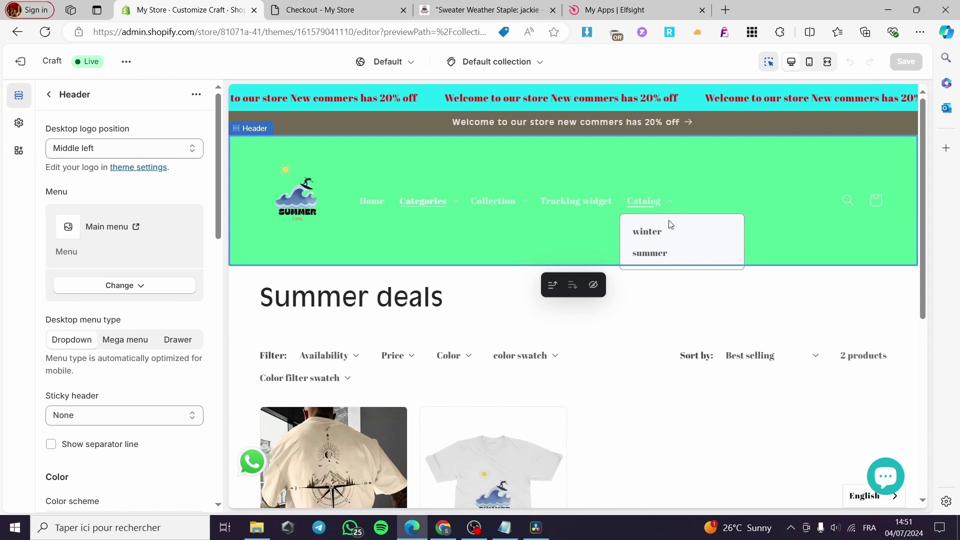
left_click(650, 253)
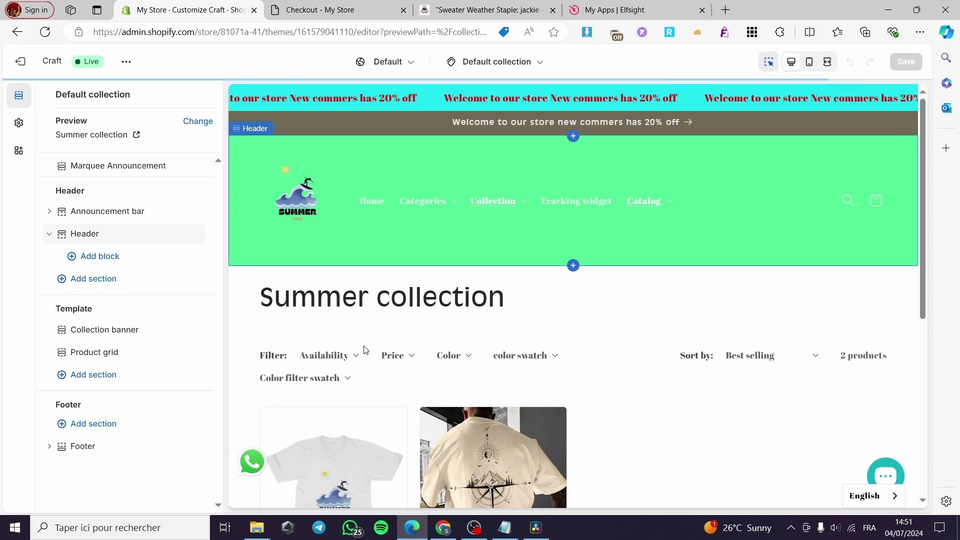
left_click(330, 446)
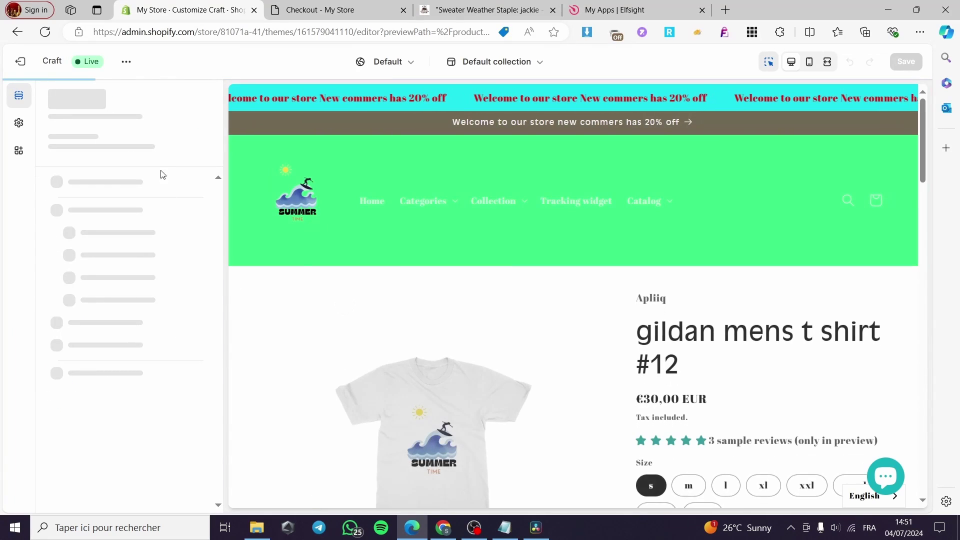
left_click(202, 127)
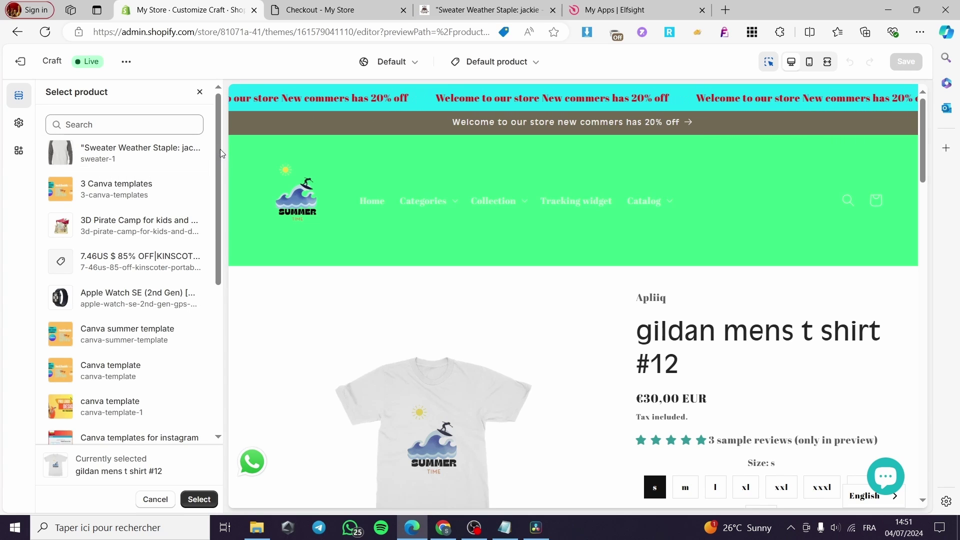
left_click_drag(220, 149, 221, 297)
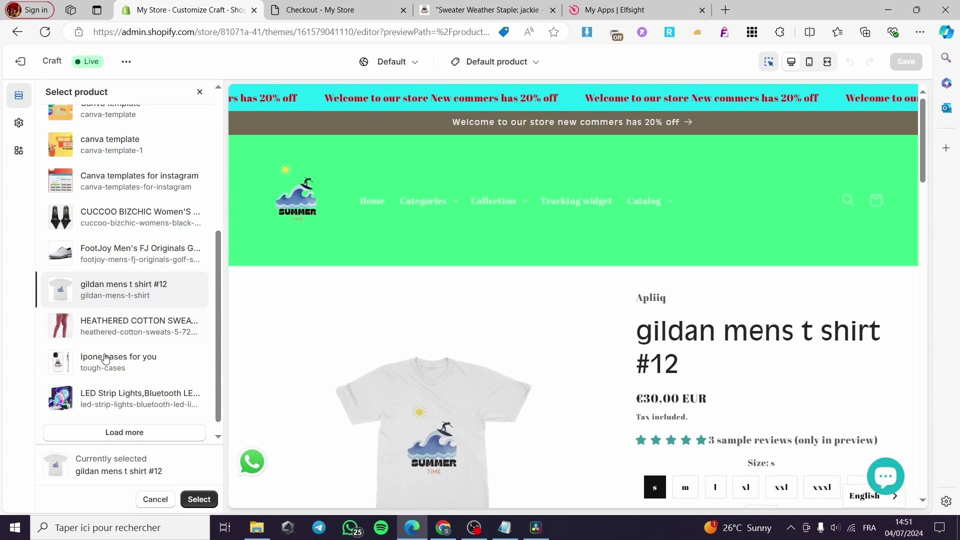
left_click(107, 327)
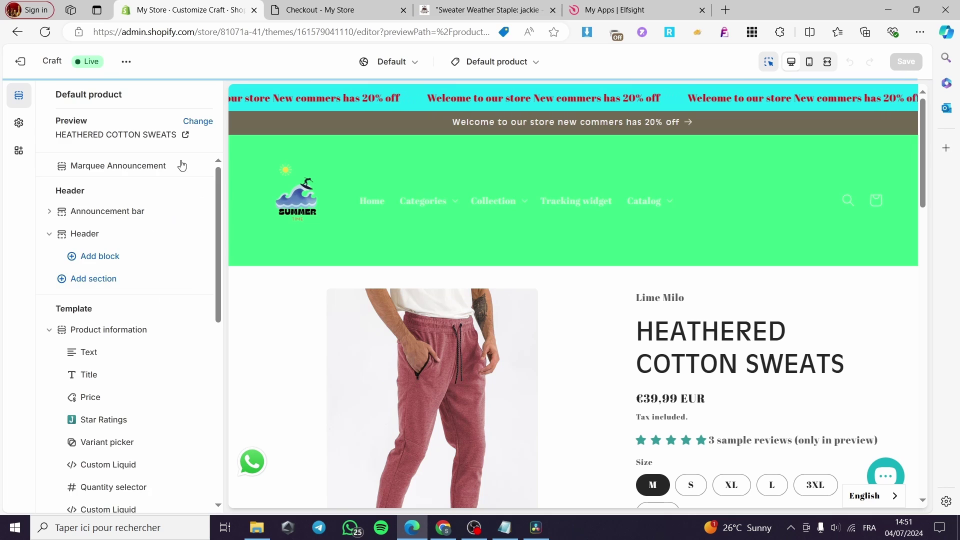
scroll(178, 439, "down", 4)
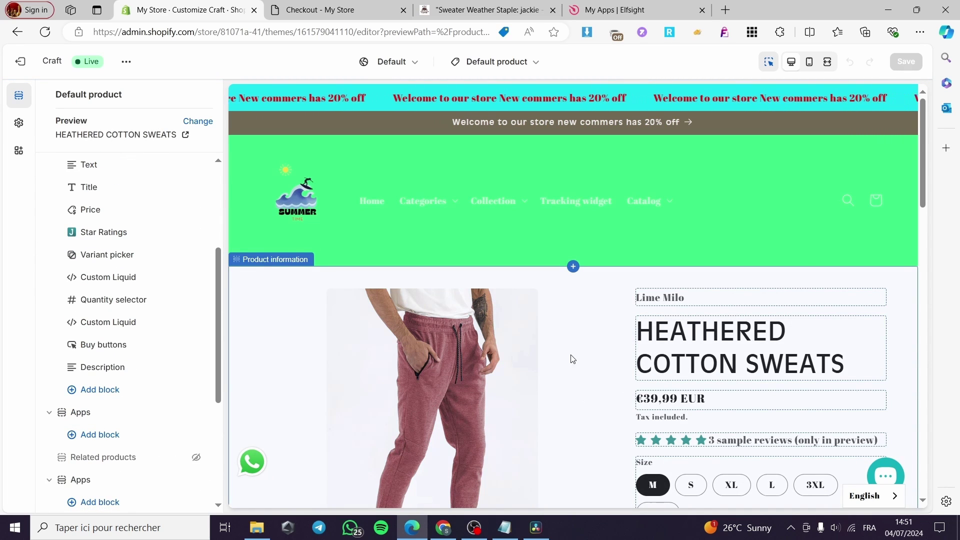
scroll(741, 403, "down", 3)
scroll(742, 403, "down", 1)
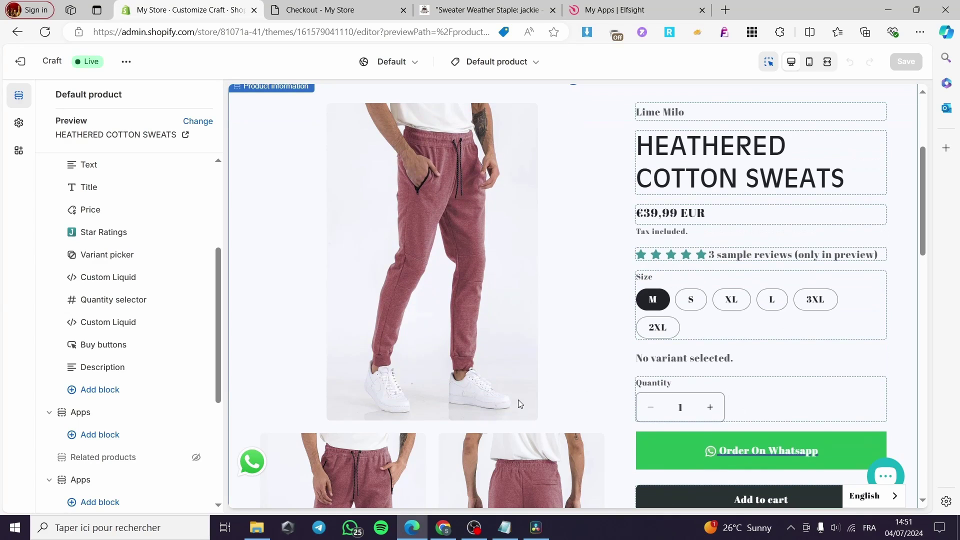
Step: In Elfsight's Button app, dismiss the sale promotion and hit the one-widget limit
left_click(621, 10)
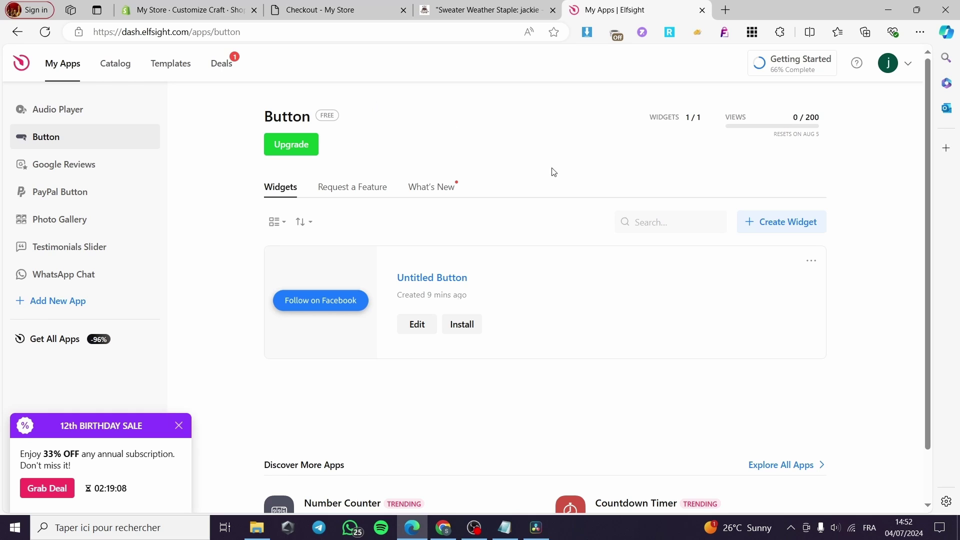
left_click(189, 428)
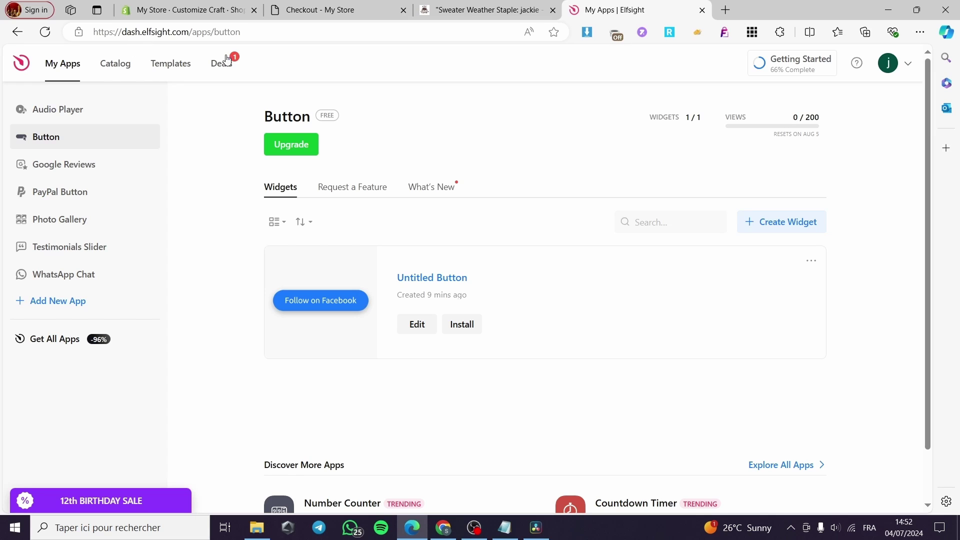
left_click(54, 71)
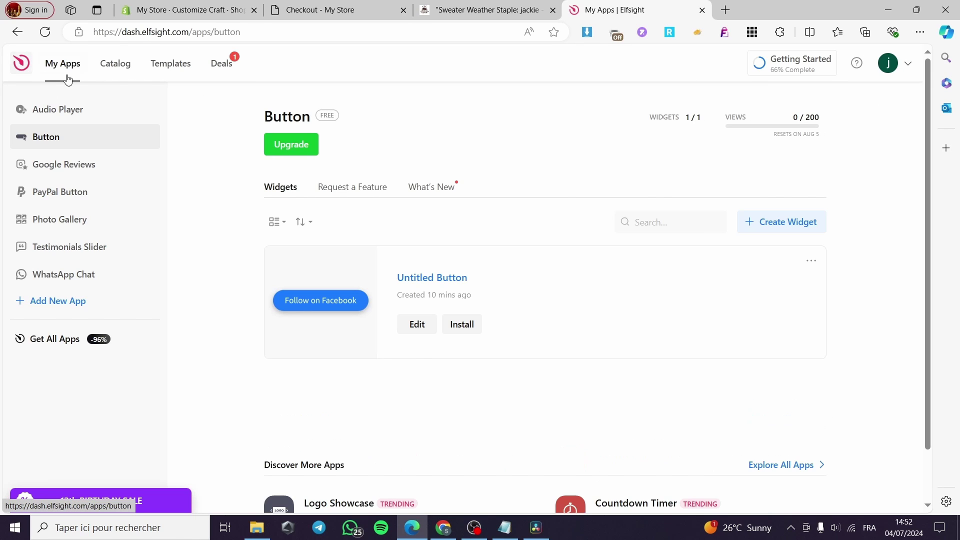
left_click(775, 221)
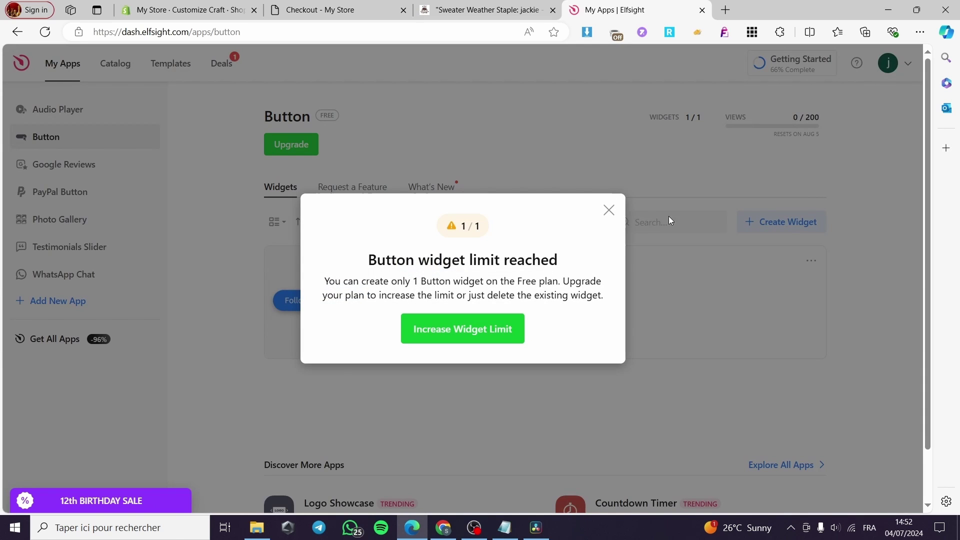
left_click(608, 209)
Step: Delete the existing Untitled Button widget and start a new Button widget
left_click(811, 261)
left_click(715, 447)
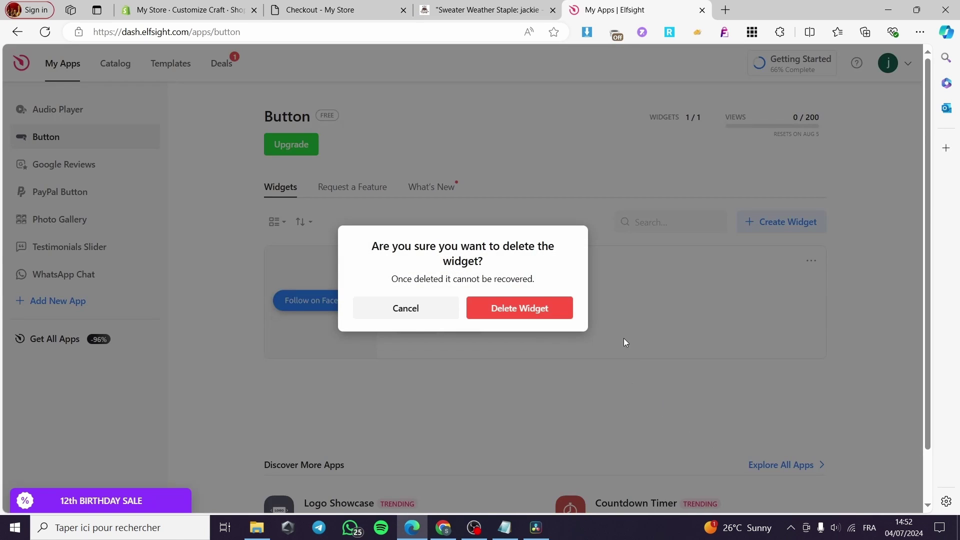
left_click(536, 316)
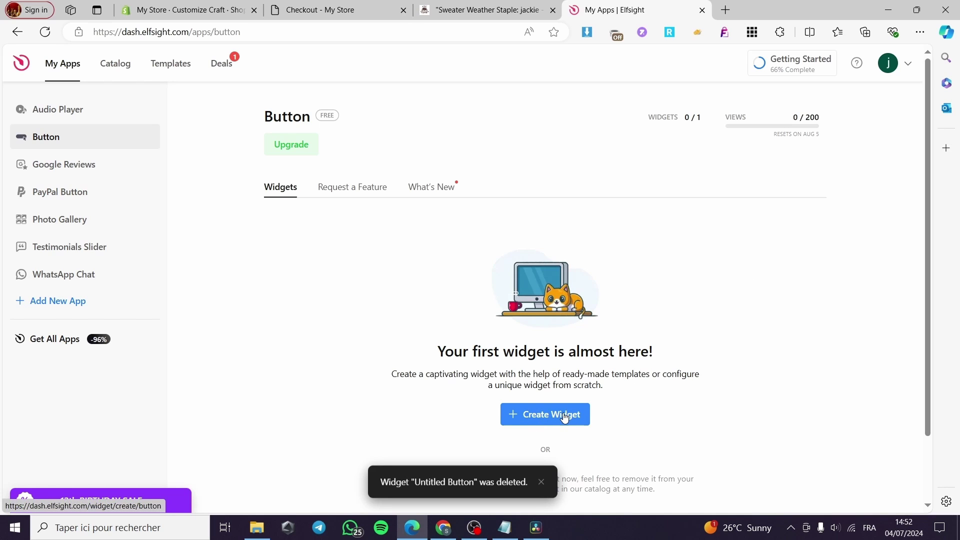
left_click(564, 418)
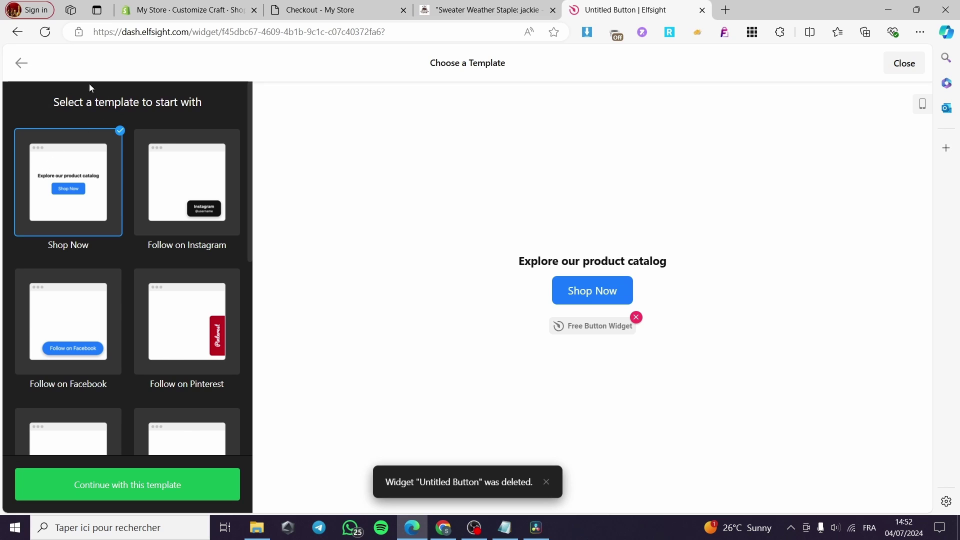
Step: Reopen the new Button widget template chooser, browse it, and close it
left_click(22, 63)
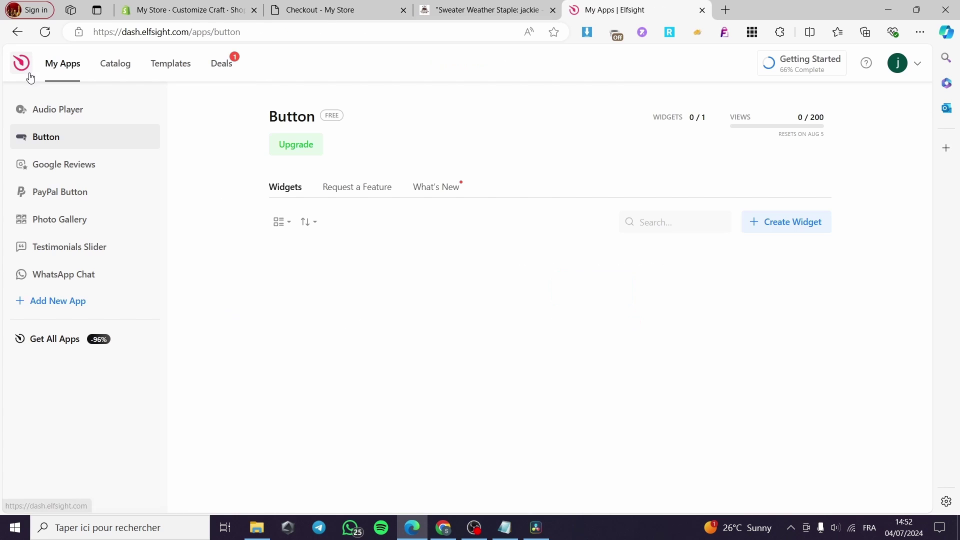
left_click(564, 422)
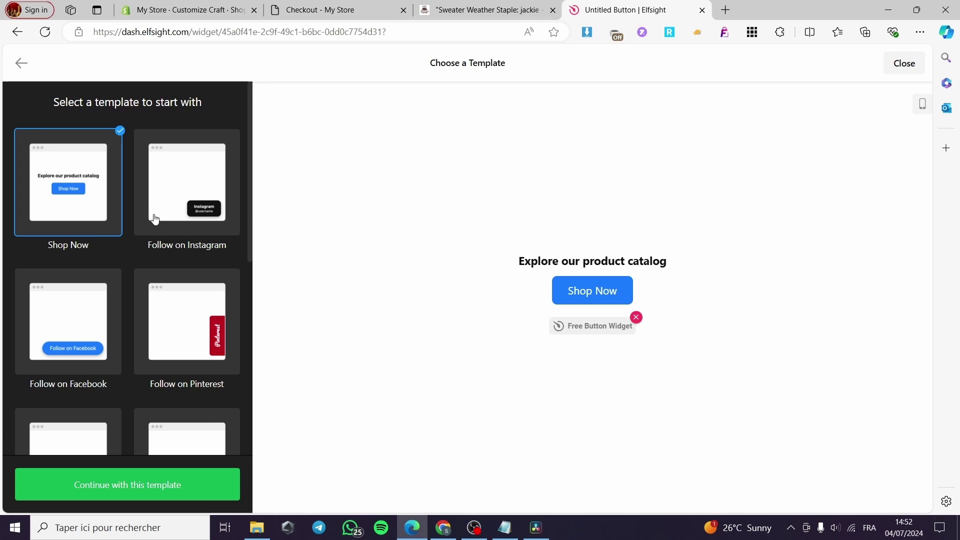
scroll(155, 219, "down", 8)
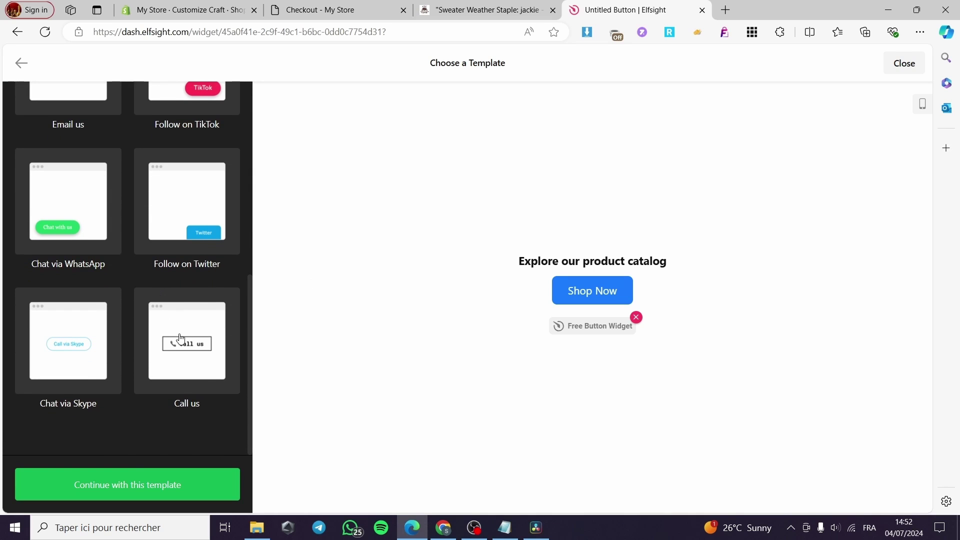
scroll(125, 392, "up", 10)
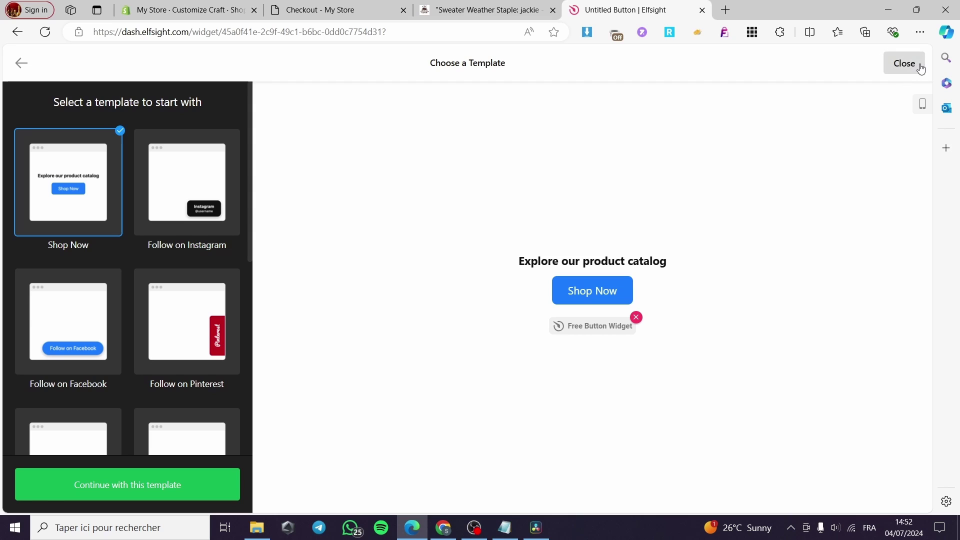
left_click(904, 64)
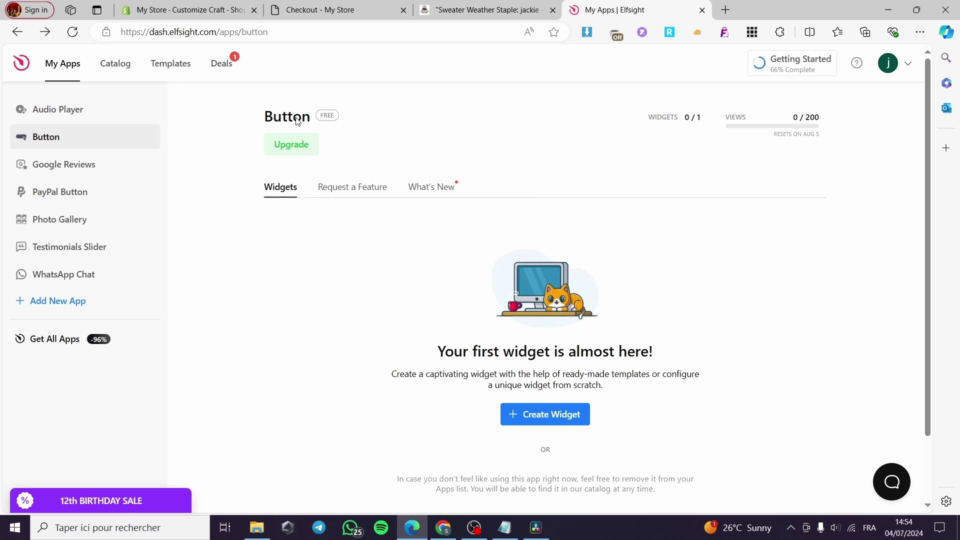
Step: Search the Templates gallery for 'button' and scroll through the matching templates
left_click(170, 66)
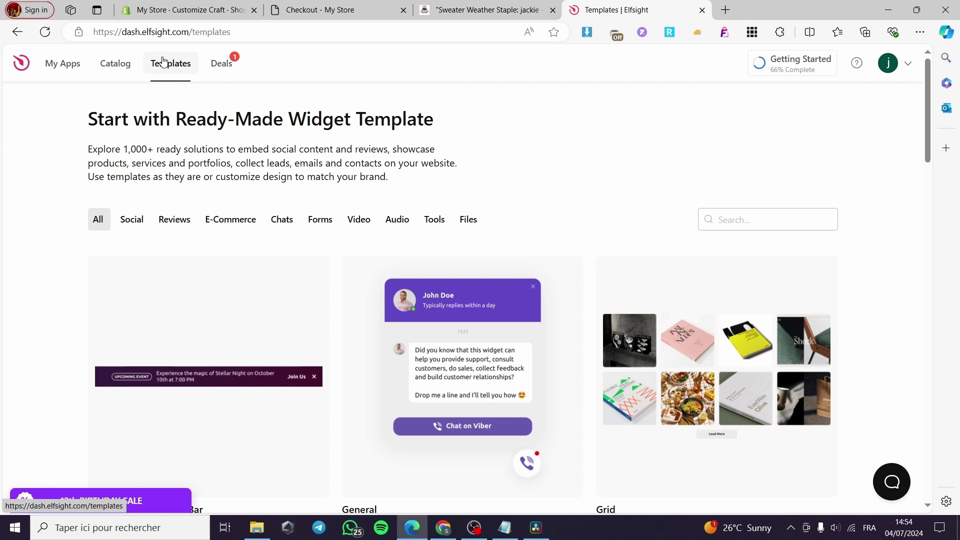
scroll(858, 275, "down", 10)
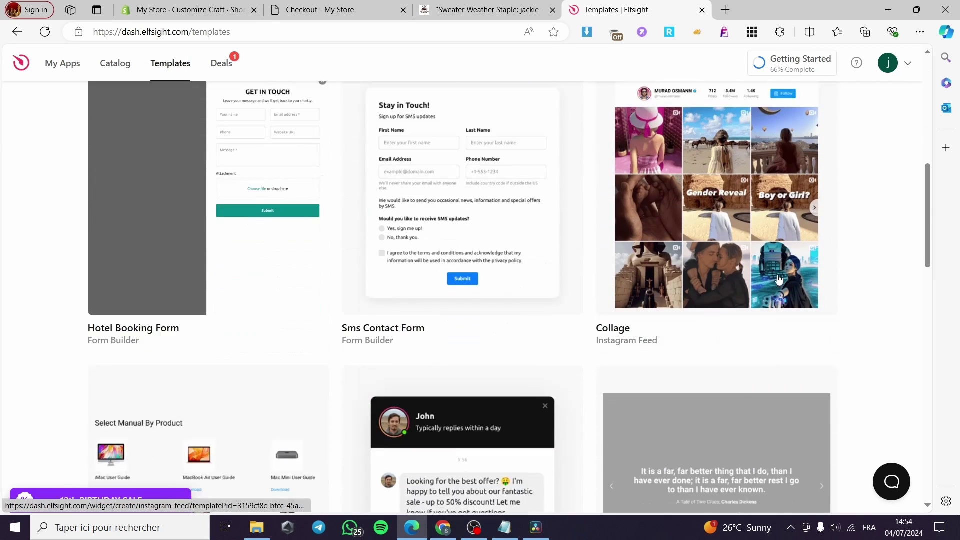
scroll(100, 266, "up", 2)
scroll(110, 270, "up", 8)
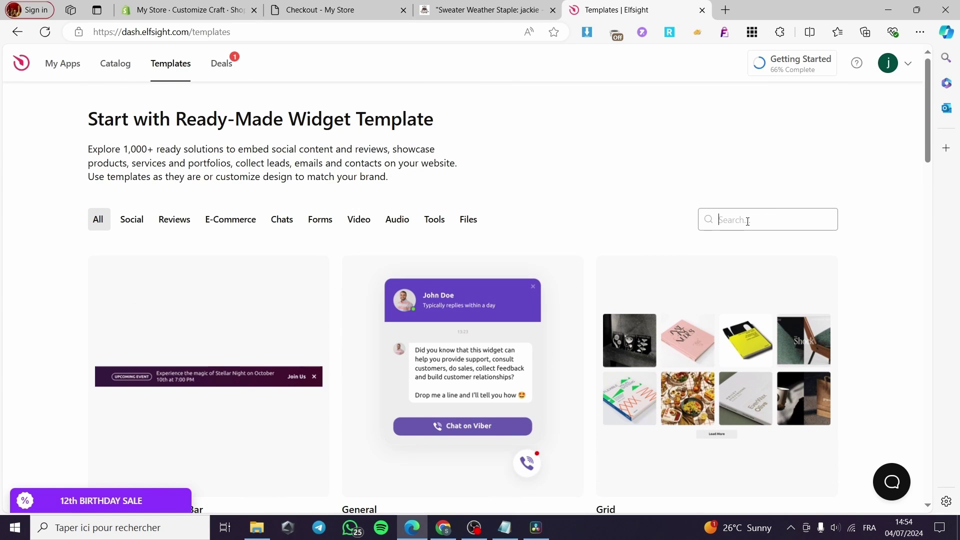
type("bit")
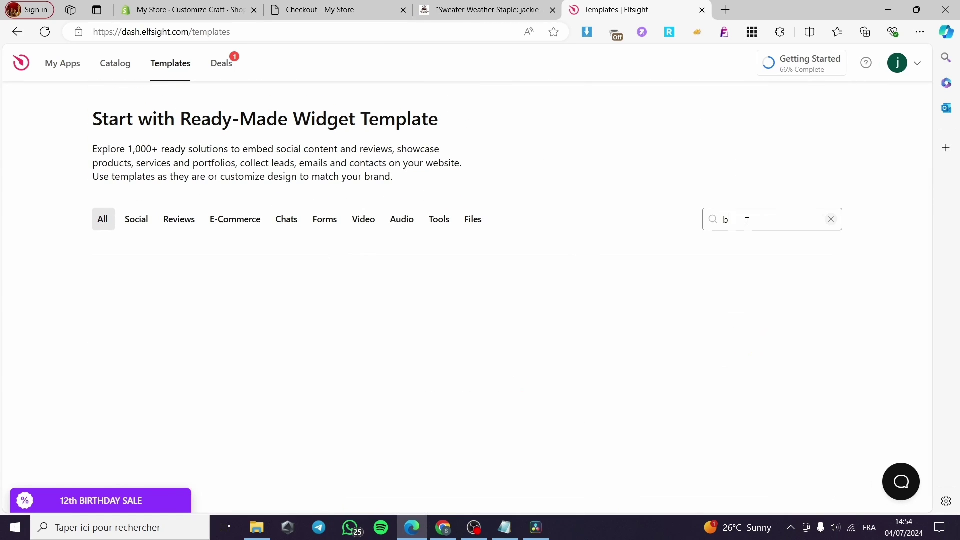
key("BackSpace")
key("BackSpace")
type("utti")
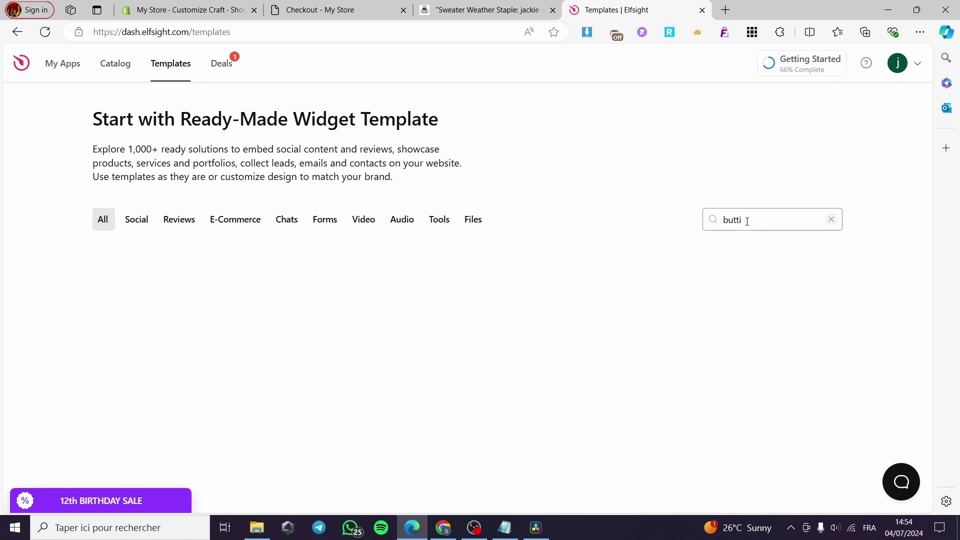
key("BackSpace")
type("on")
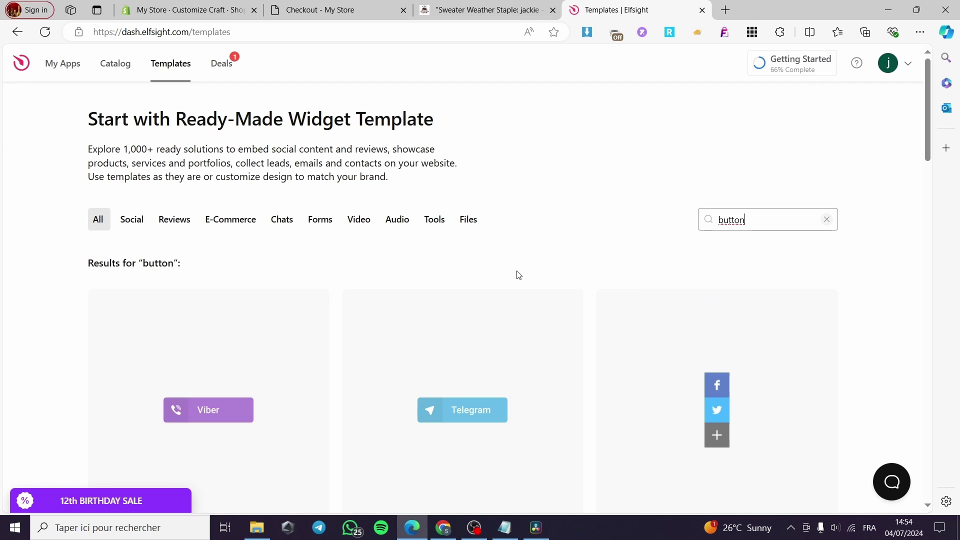
scroll(556, 186, "down", 3)
scroll(822, 271, "down", 2)
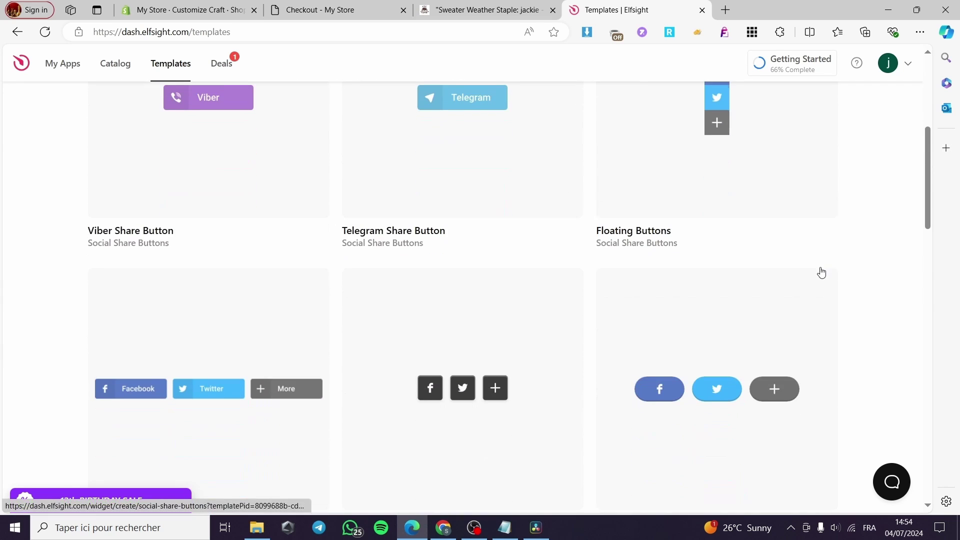
scroll(600, 262, "down", 3)
scroll(601, 263, "down", 8)
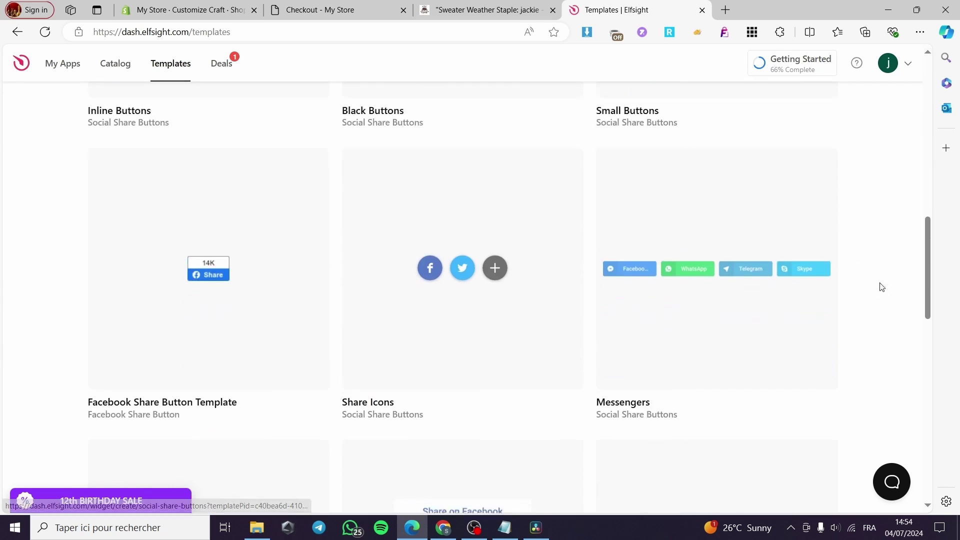
scroll(488, 240, "down", 5)
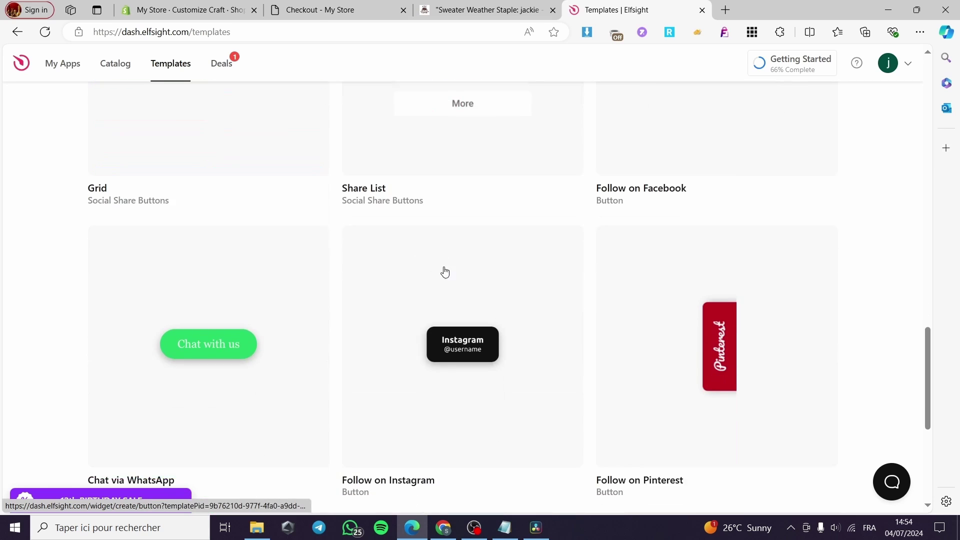
scroll(222, 255, "down", 4)
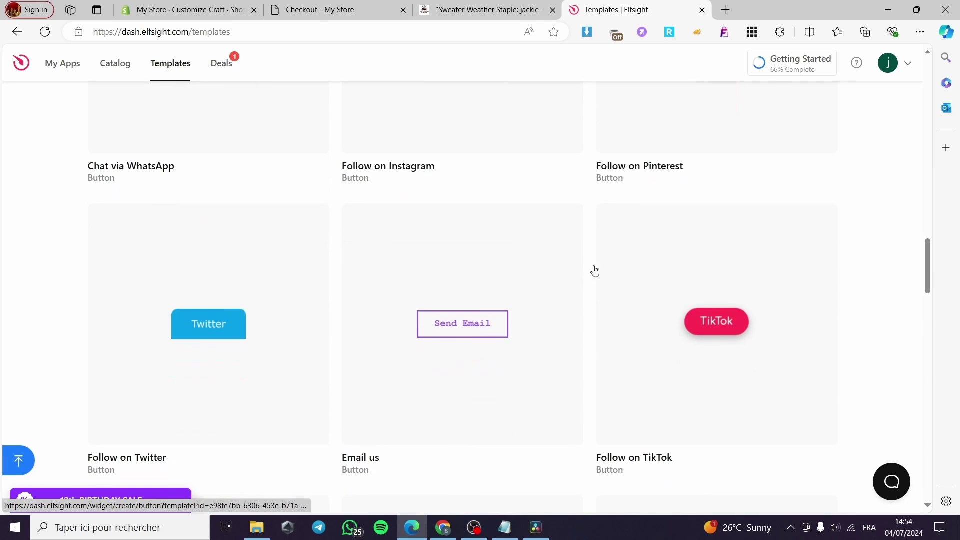
scroll(705, 357, "down", 5)
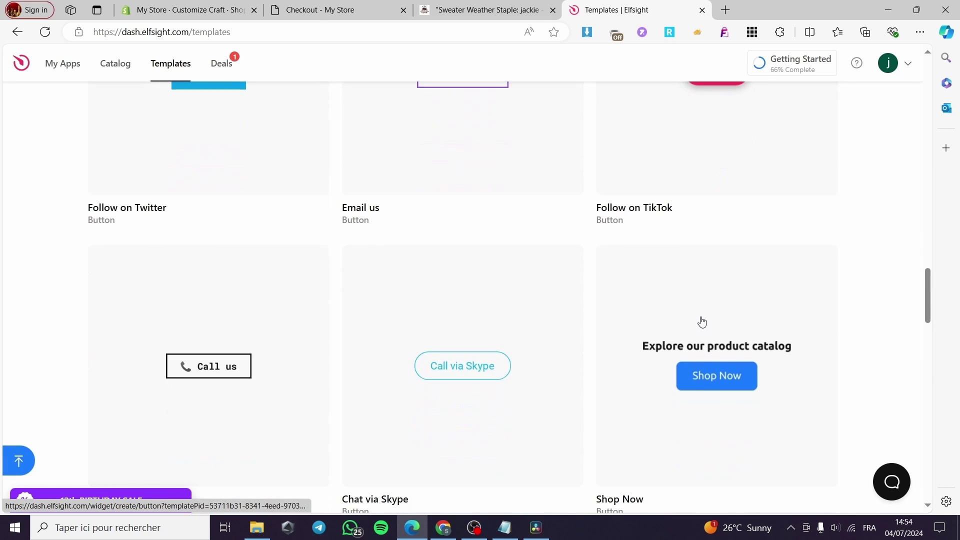
scroll(582, 322, "up", 15)
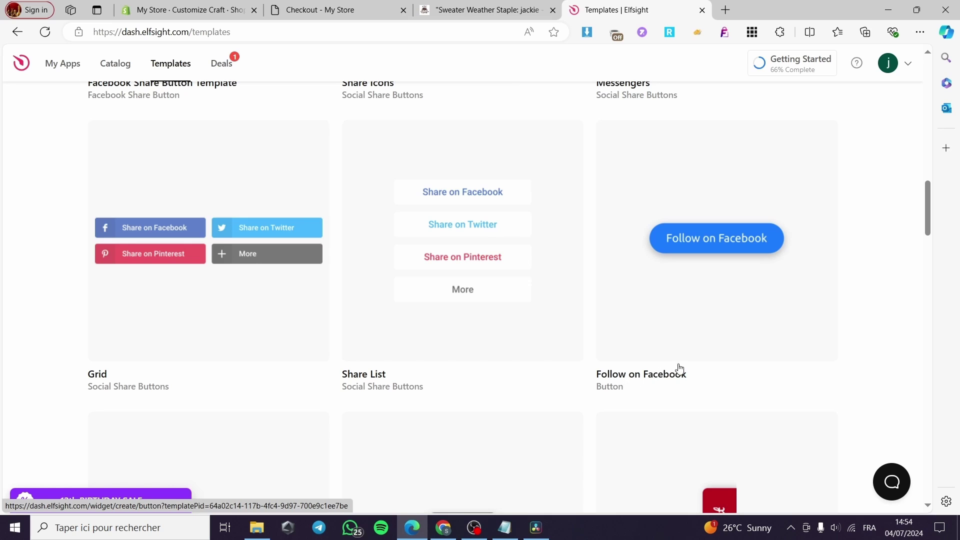
Step: Start from the Follow on Facebook template and set its Action to Link to Page
left_click(693, 299)
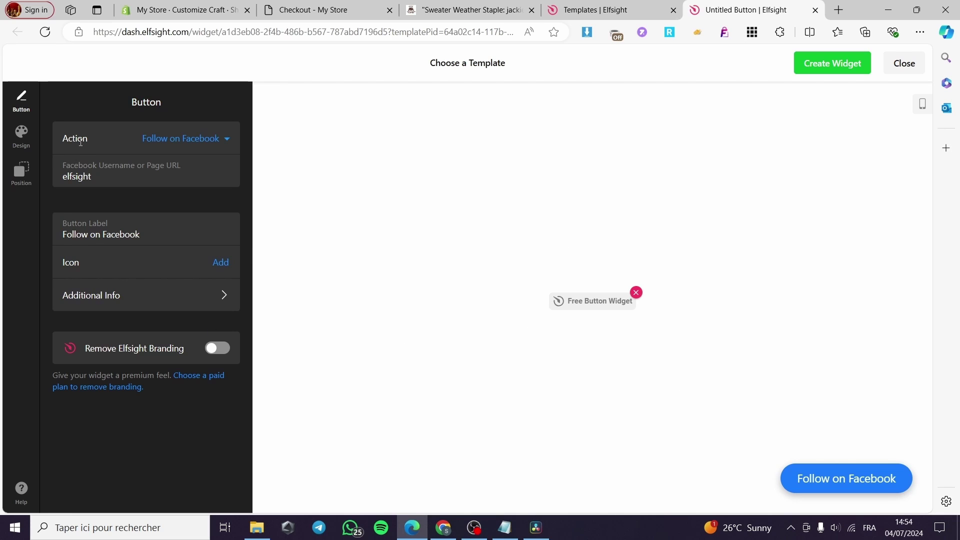
left_click(207, 142)
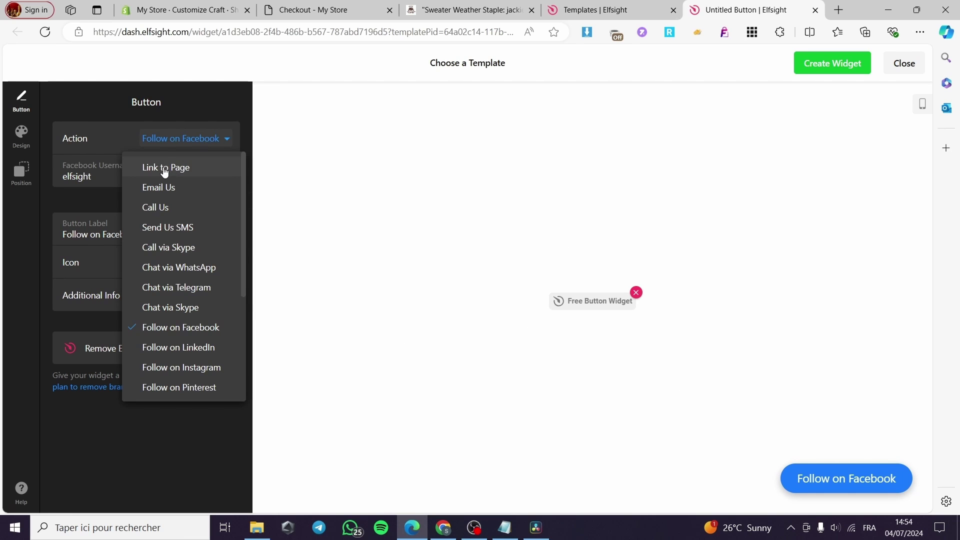
scroll(178, 172, "down", 5)
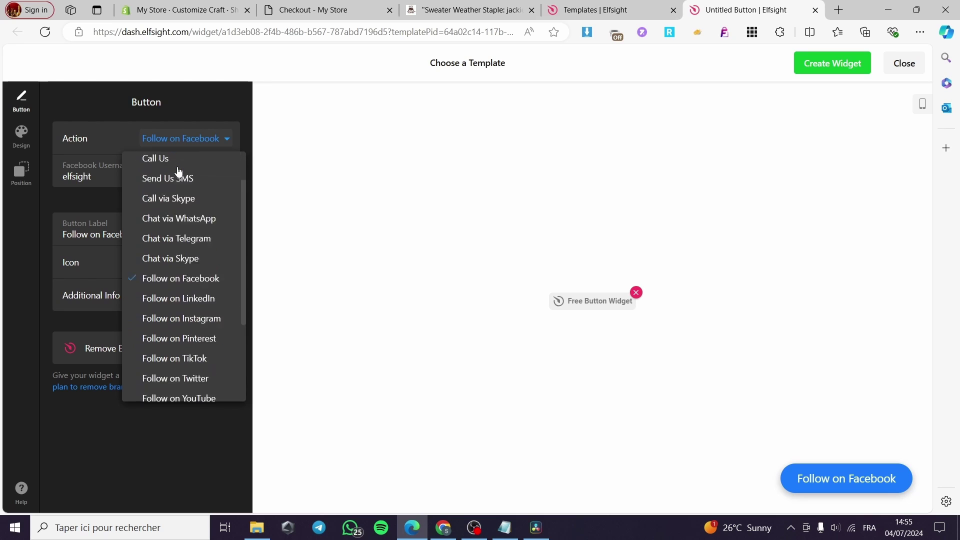
scroll(179, 171, "up", 5)
left_click(177, 172)
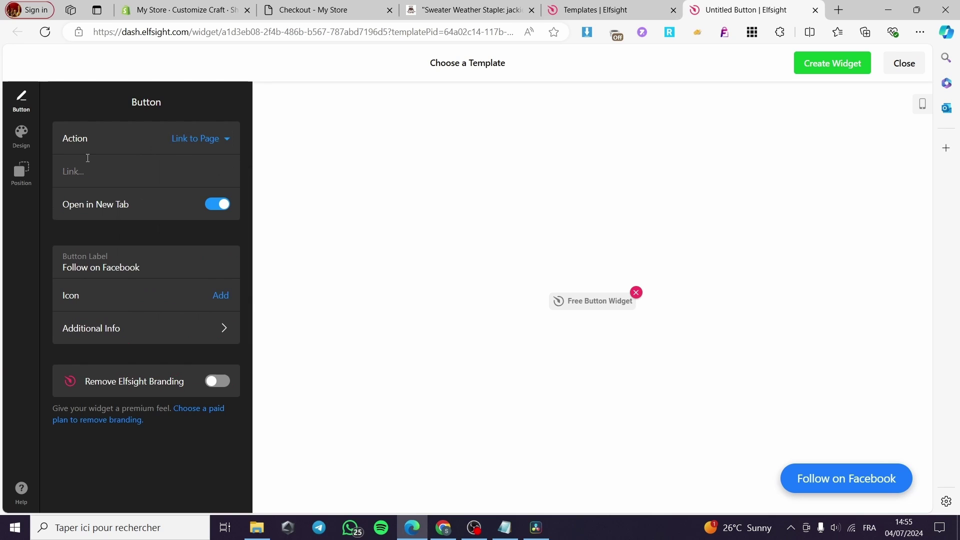
Step: Copy the store checkout page URL and paste it into the Link field
left_click(101, 170)
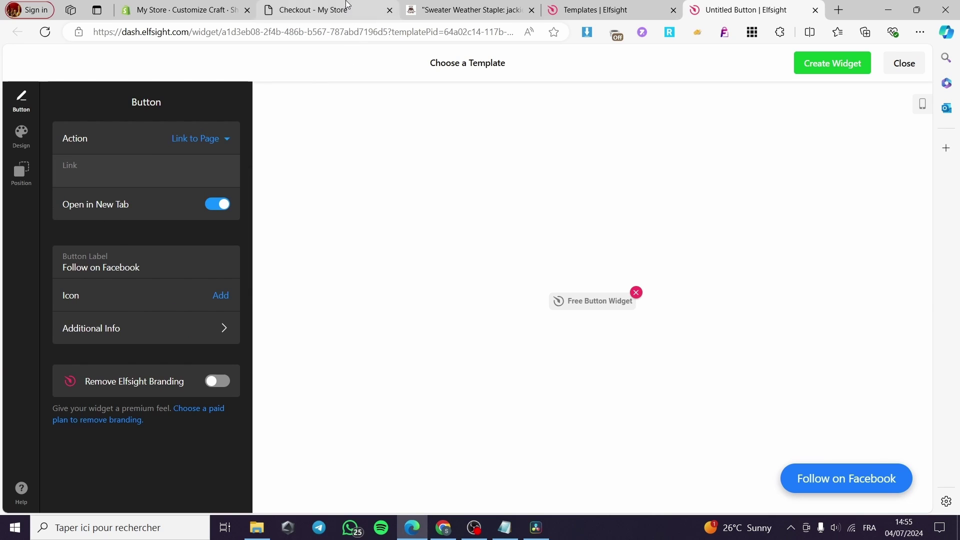
left_click(310, 10)
left_click(273, 33)
right_click(273, 33)
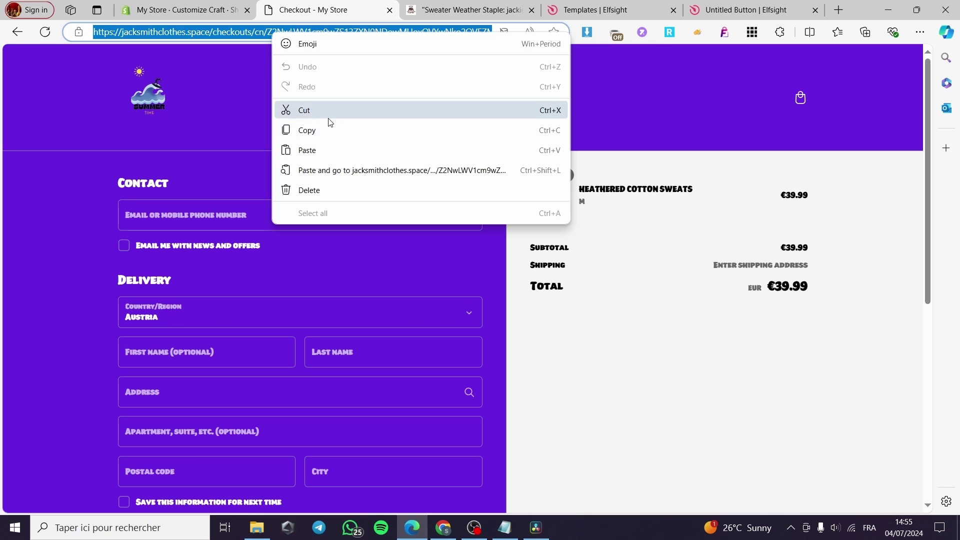
left_click(326, 130)
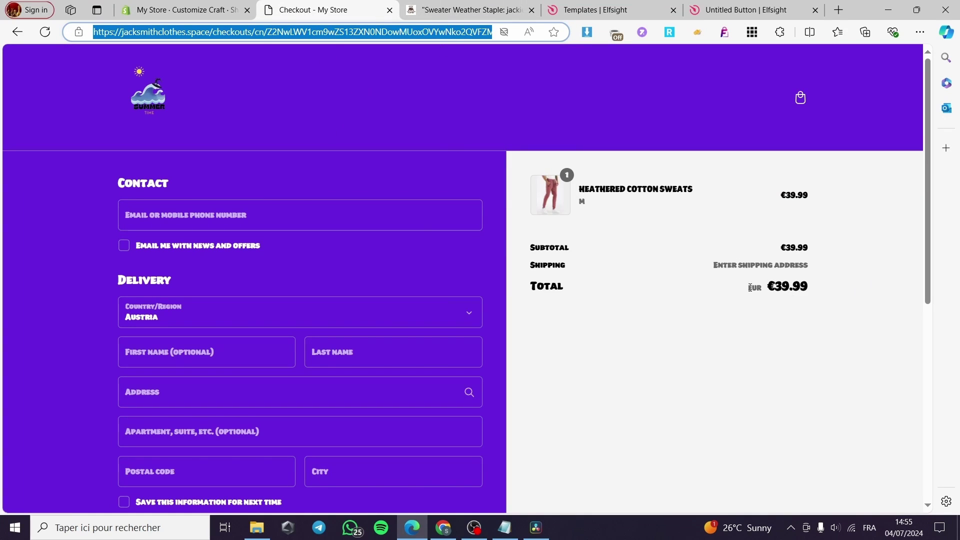
left_click(752, 9)
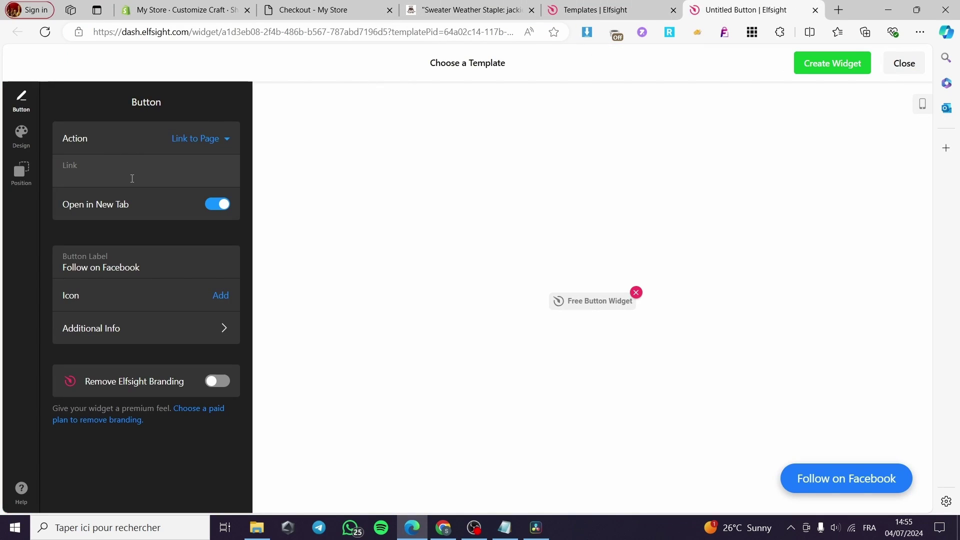
key("ctrl+v")
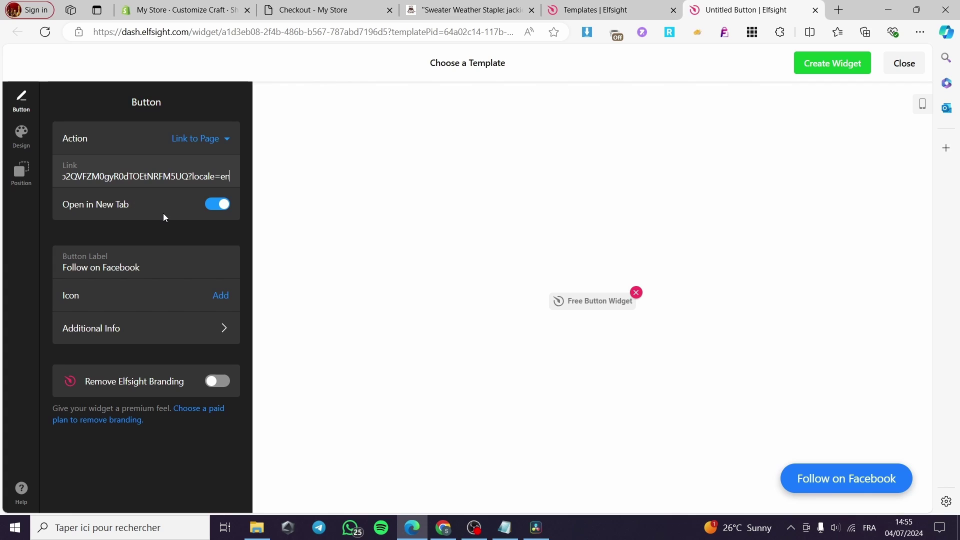
Step: Replace the 'Follow on Facebook' label with 'Get 15% off paying online'
left_click(176, 271)
left_click_drag(176, 271, 40, 270)
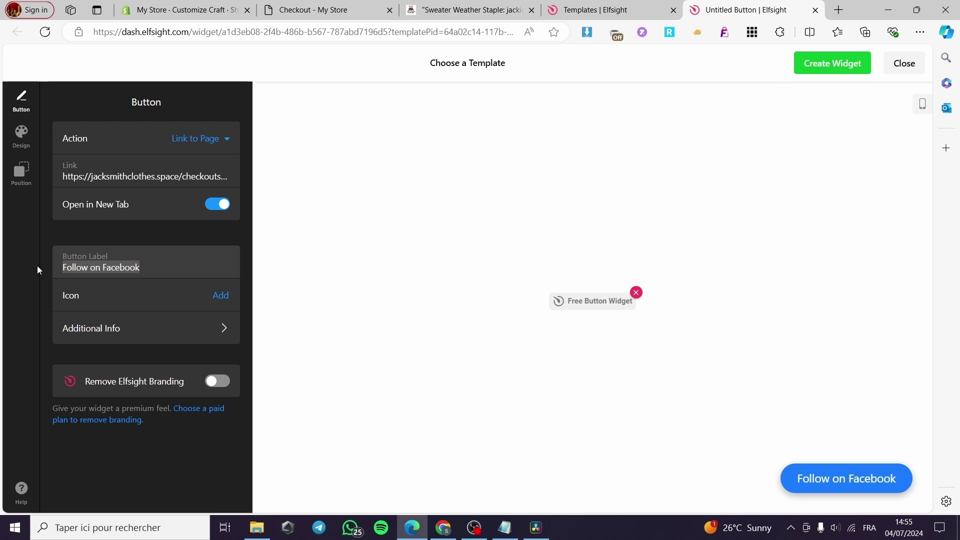
type("Get ")
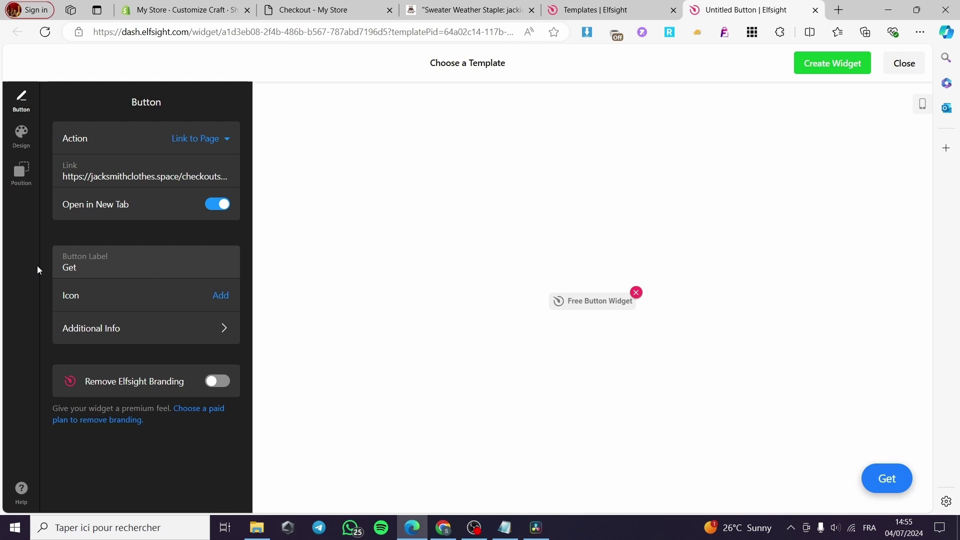
type("15")
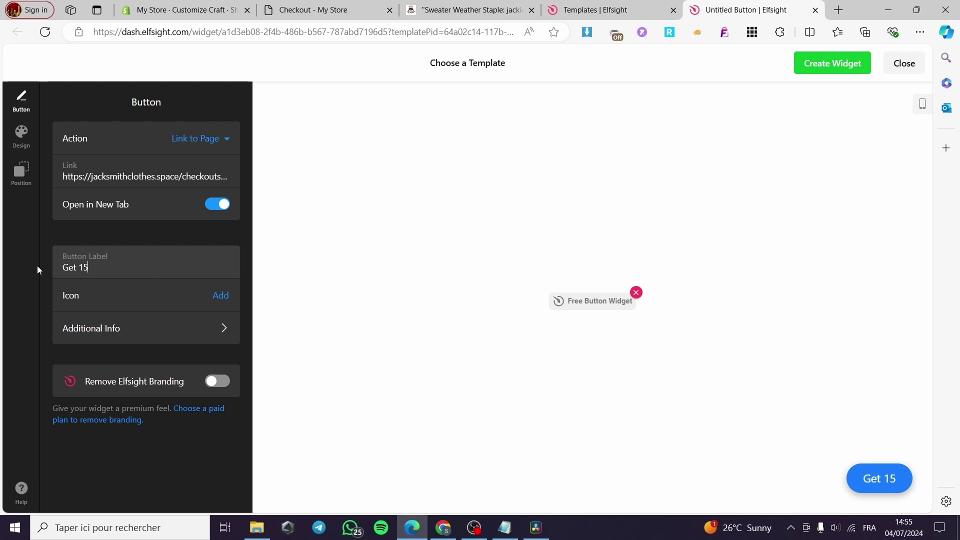
type(" ù")
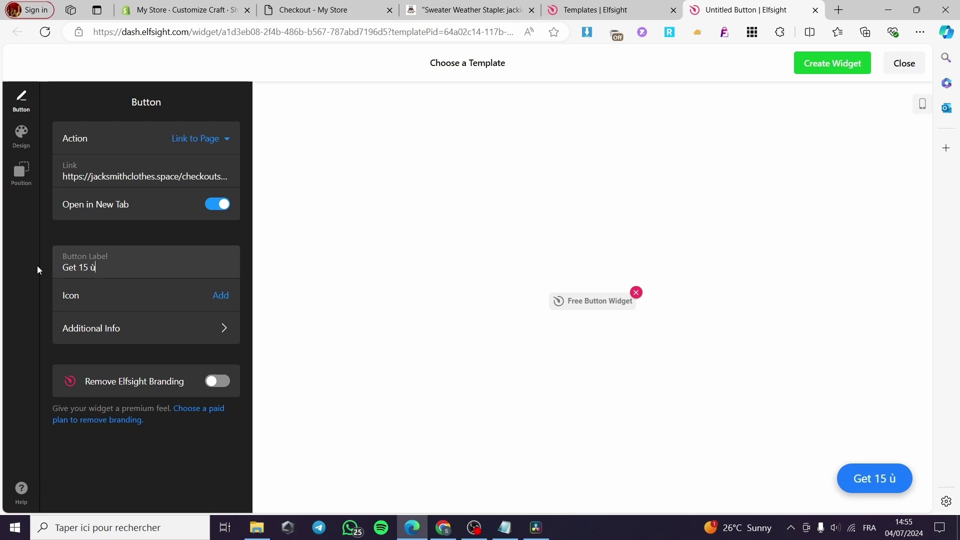
key("BackSpace")
key("BackSpace")
type("%")
key("BackSpace")
key("BackSpace")
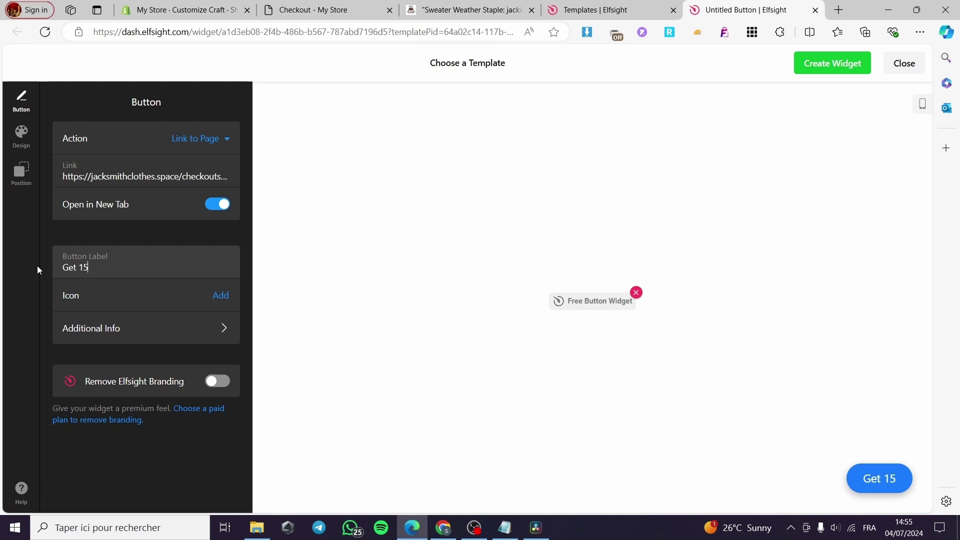
type("% of")
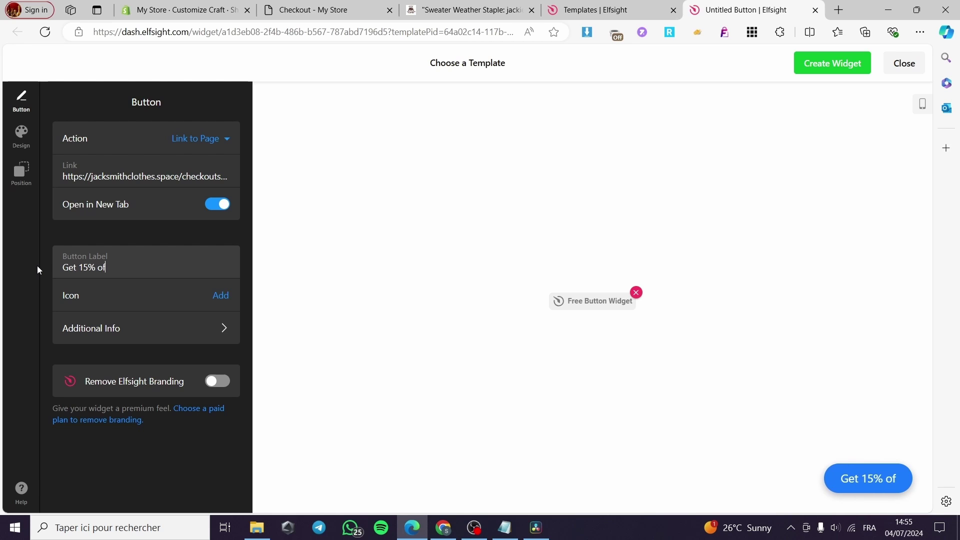
type("f buyi")
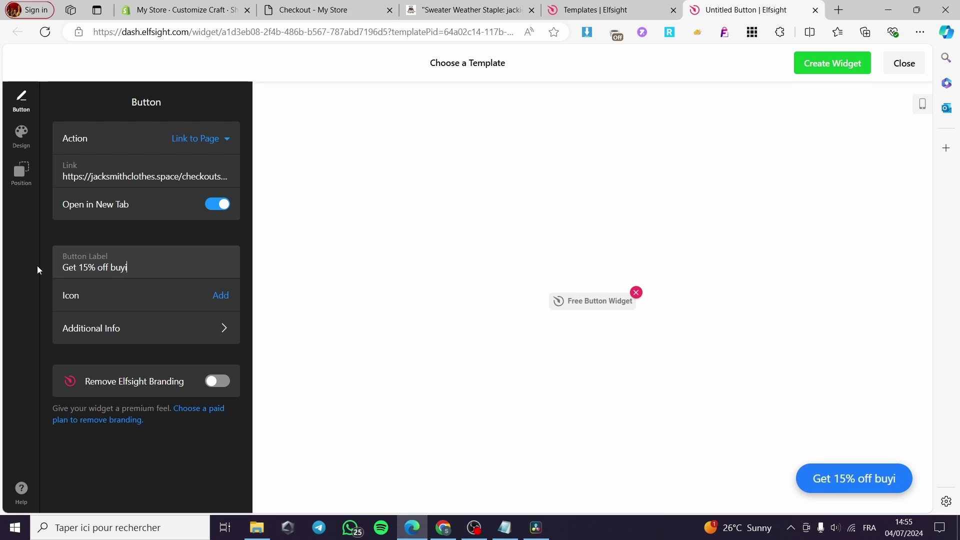
type("n this")
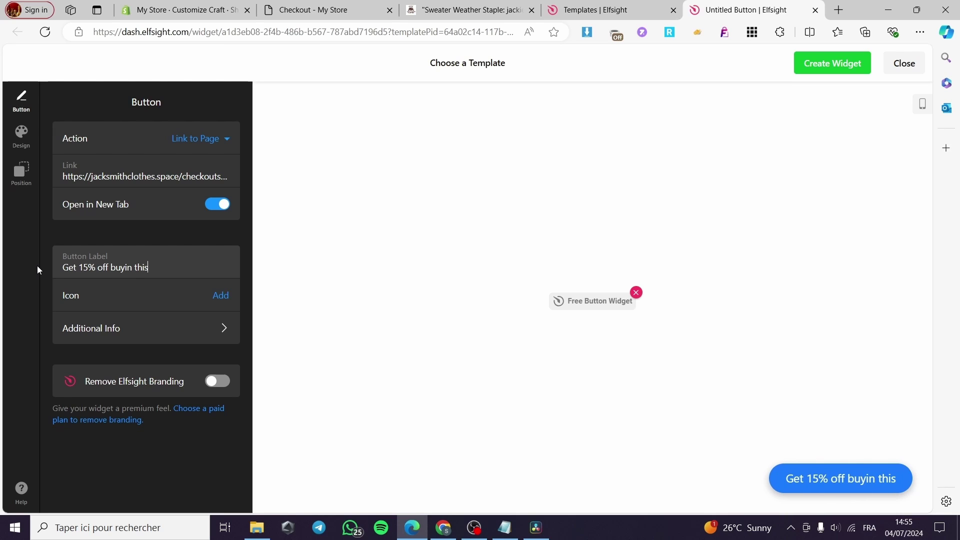
type(" i")
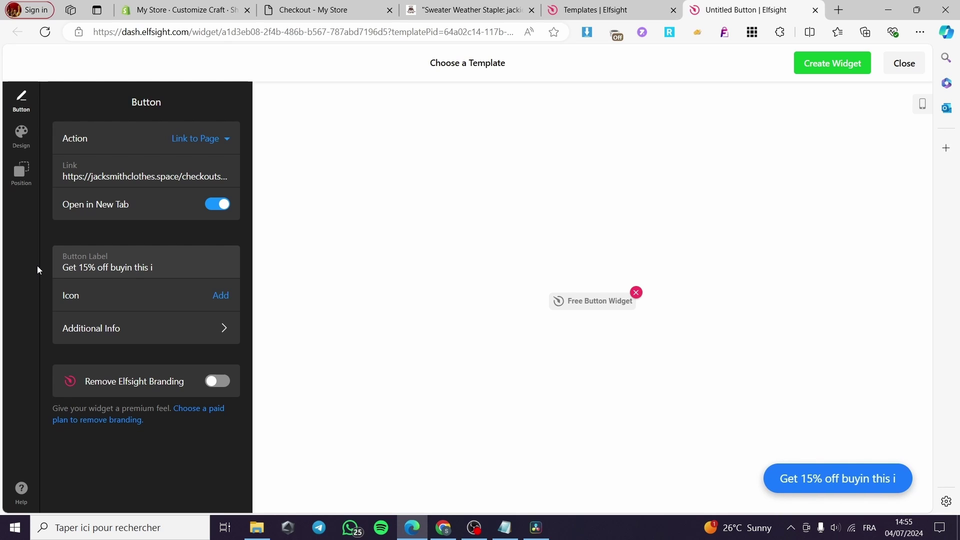
type("tem")
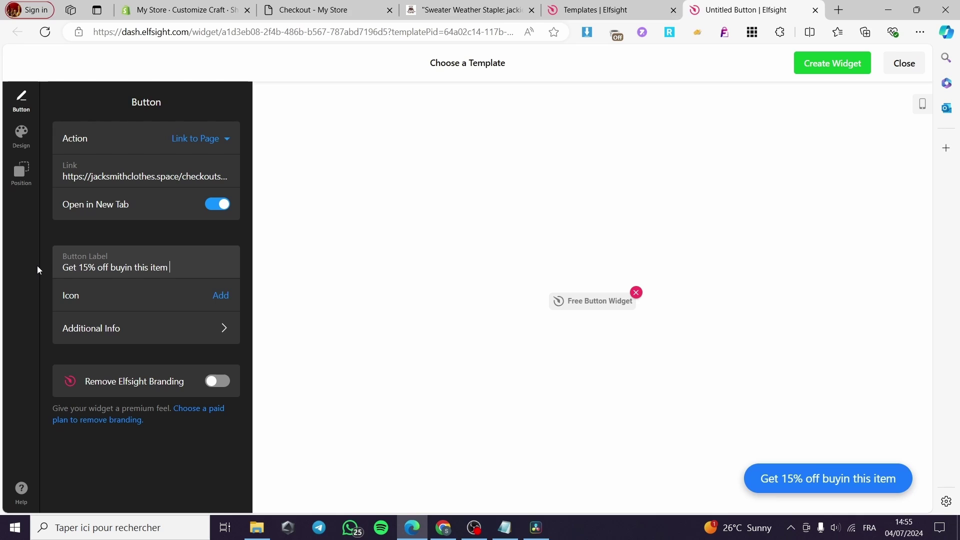
type(" p")
key("BackSpace")
type("o")
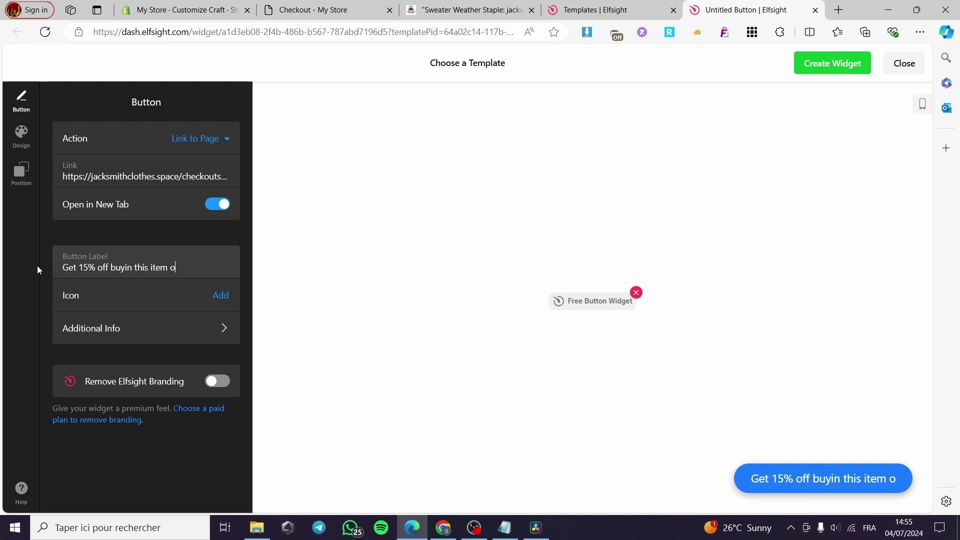
key("BackSpace")
key("BackSpace")
key("BackSpace")
key("BackSpace")
key("BackSpace")
key("BackSpace")
key("BackSpace")
key("BackSpace")
key("BackSpace")
key("BackSpace")
key("BackSpace")
key("BackSpace")
key("BackSpace")
key("BackSpace")
key("BackSpace")
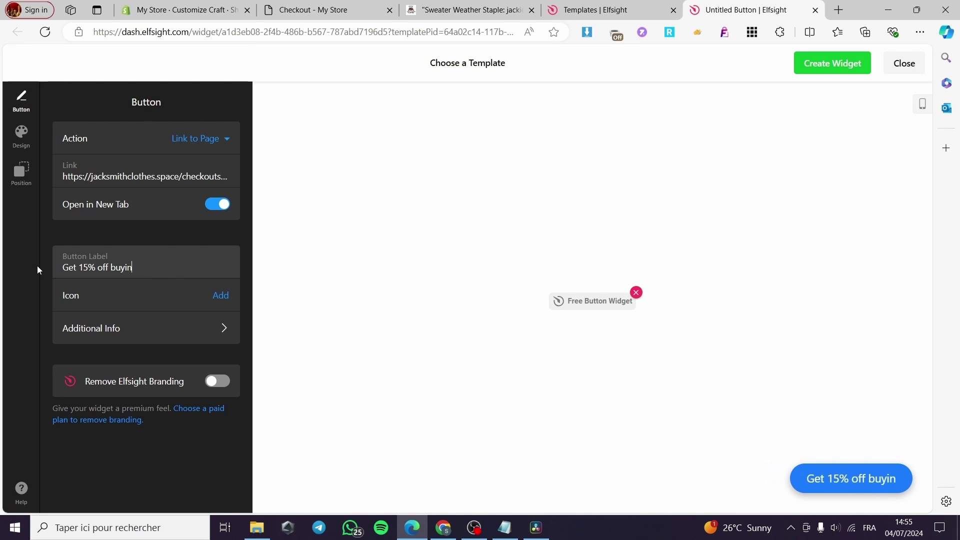
key("BackSpace")
key("BackSpace")
key("BackSpace")
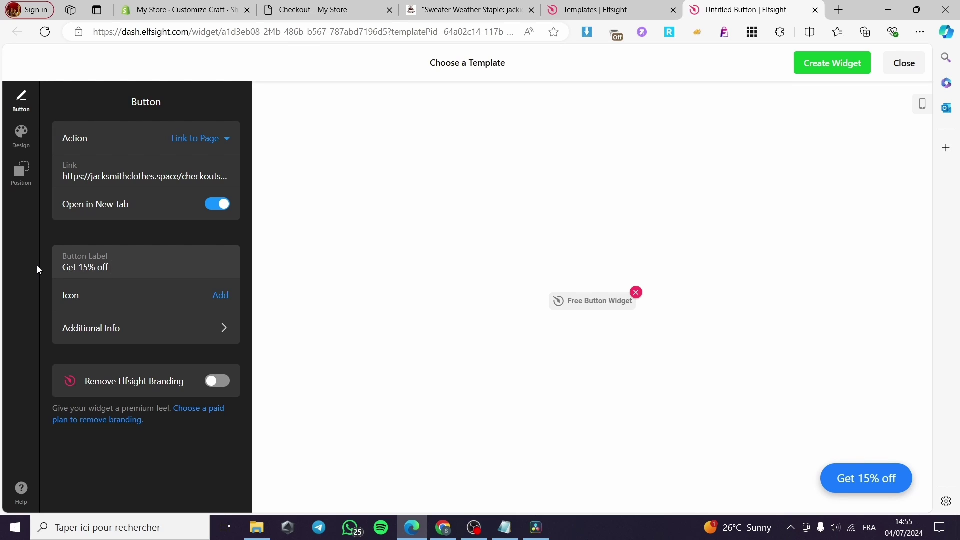
type("pa")
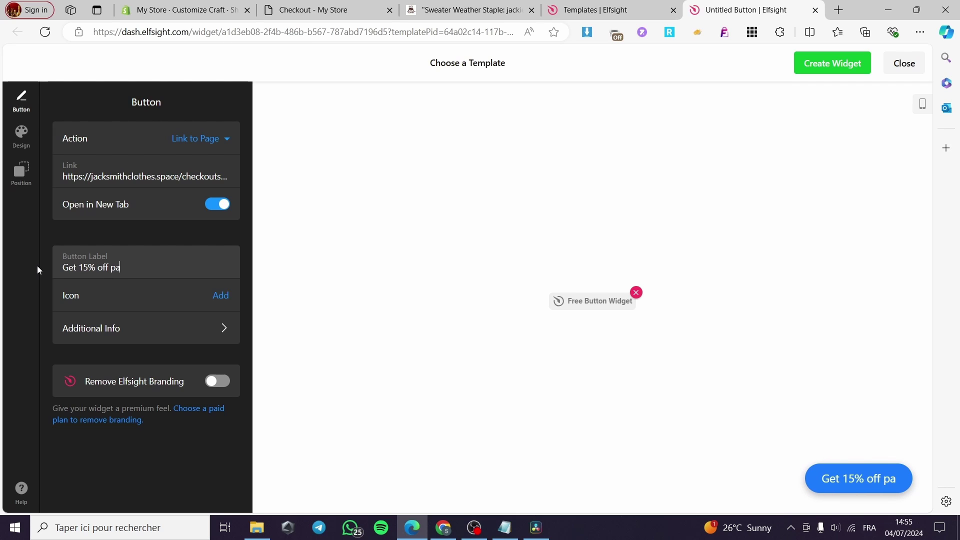
type("ying on")
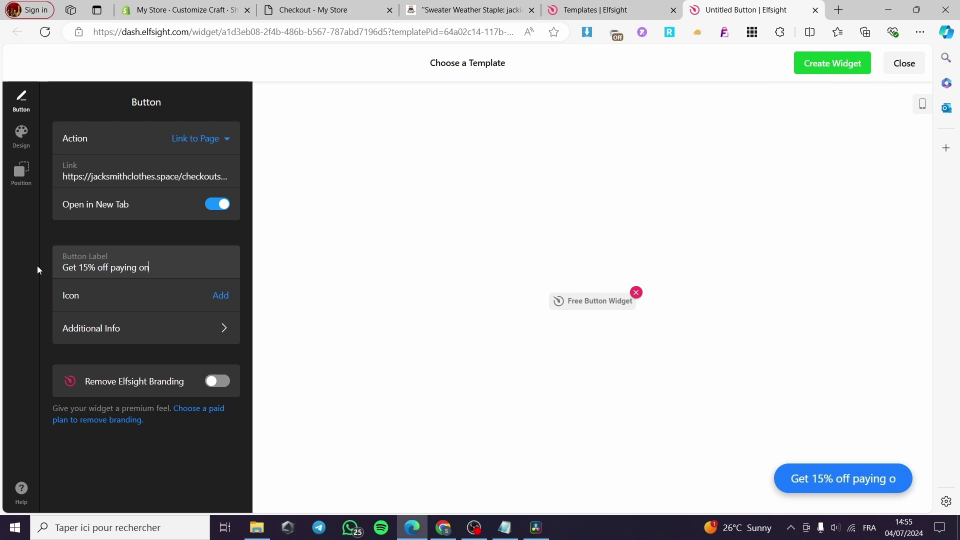
type("line")
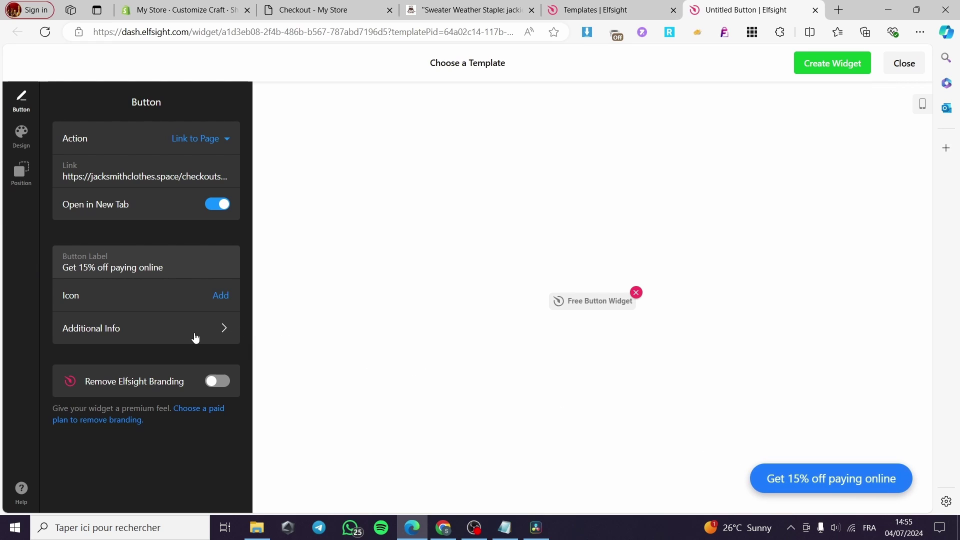
Step: Add the ticket icon from the icon library to the button, then review Additional Info
left_click(220, 301)
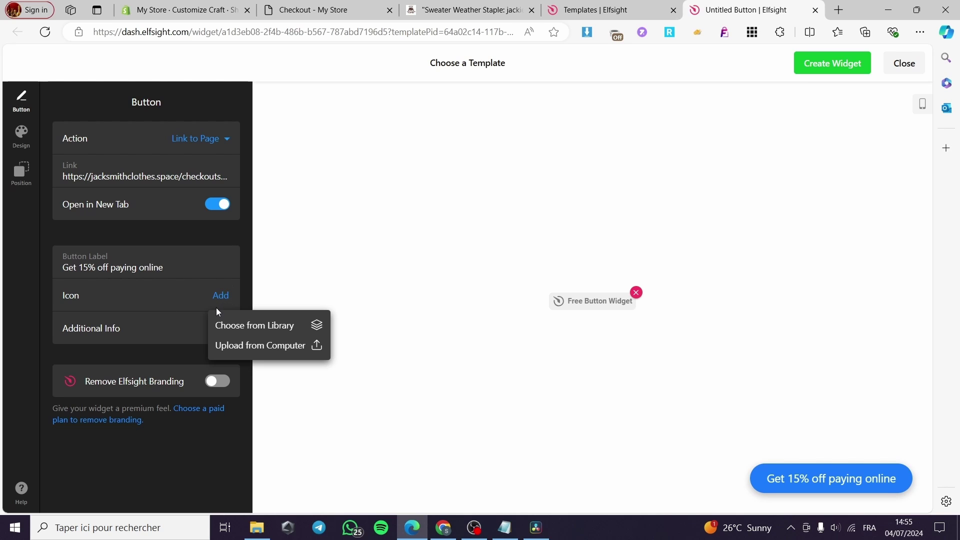
left_click(274, 328)
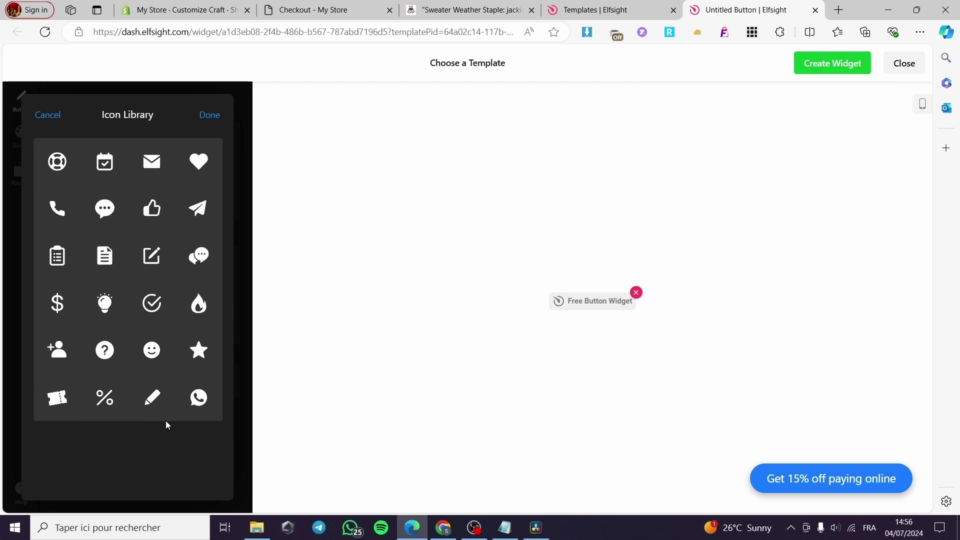
left_click(53, 402)
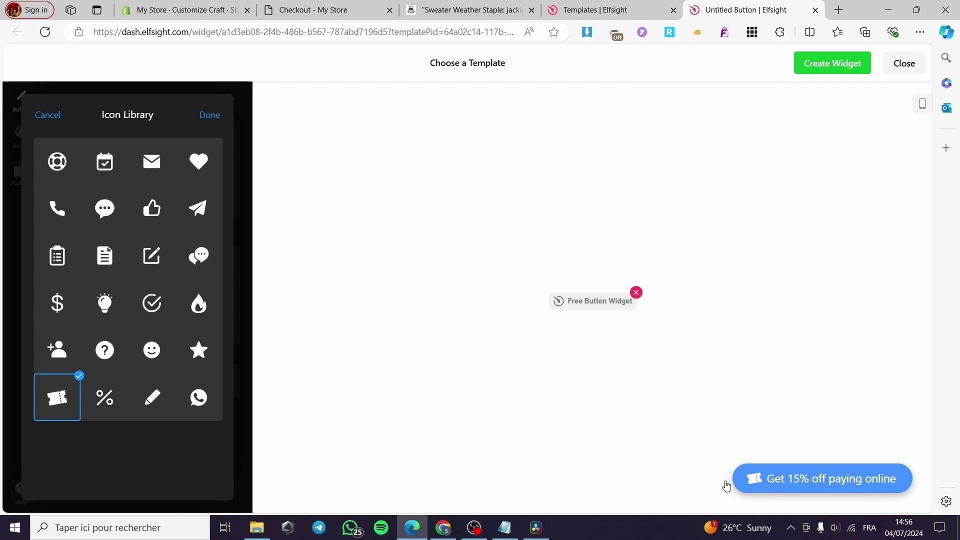
left_click(210, 115)
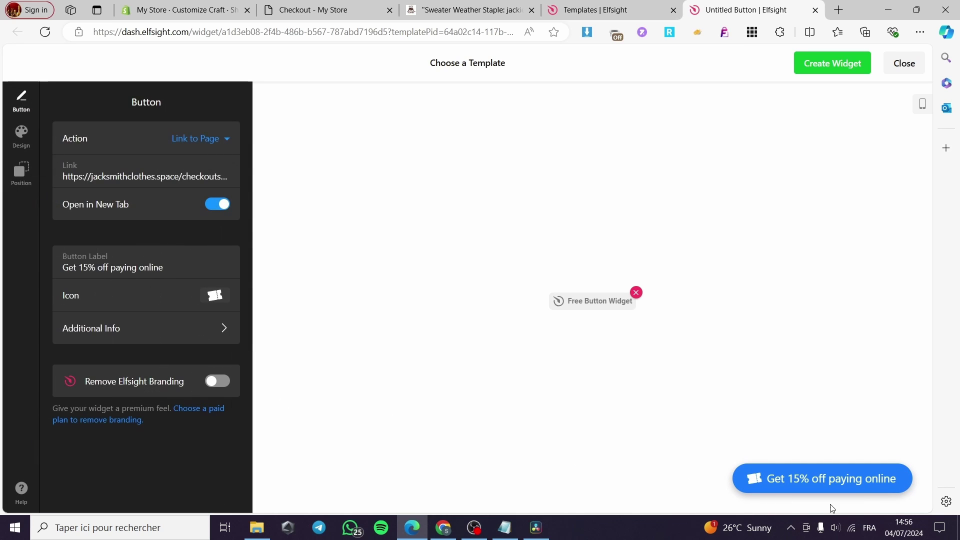
left_click(148, 331)
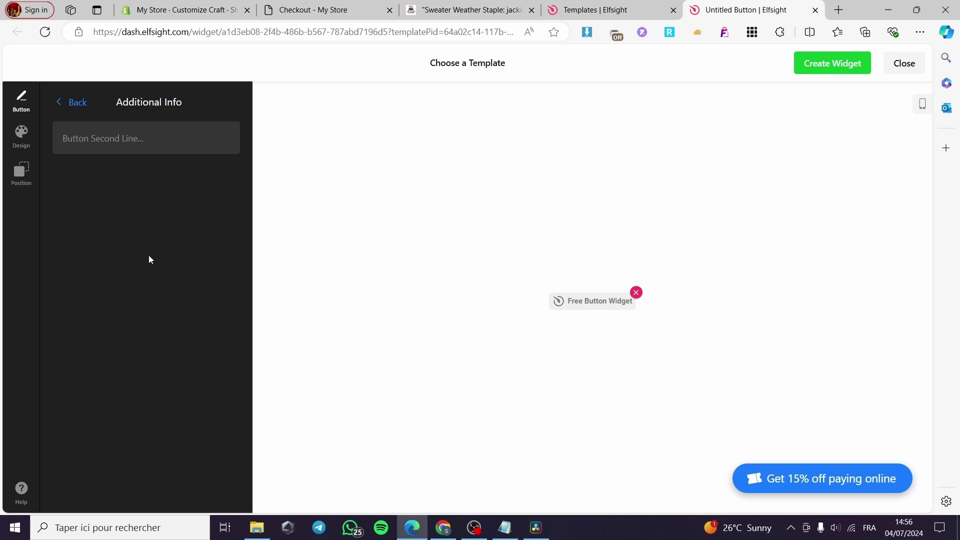
left_click(75, 104)
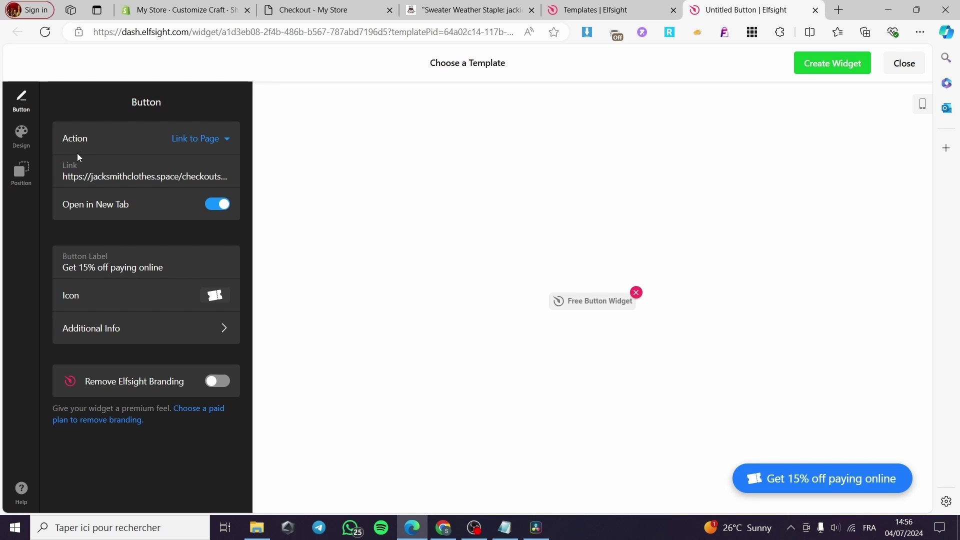
Step: In the design settings, try purple, magenta and orange, then settle on red
left_click(21, 134)
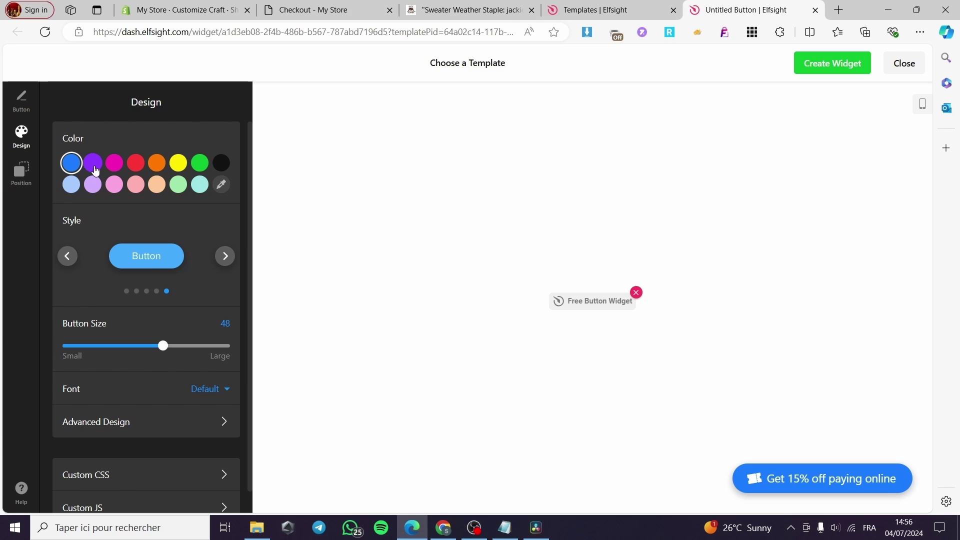
left_click(94, 167)
left_click(114, 163)
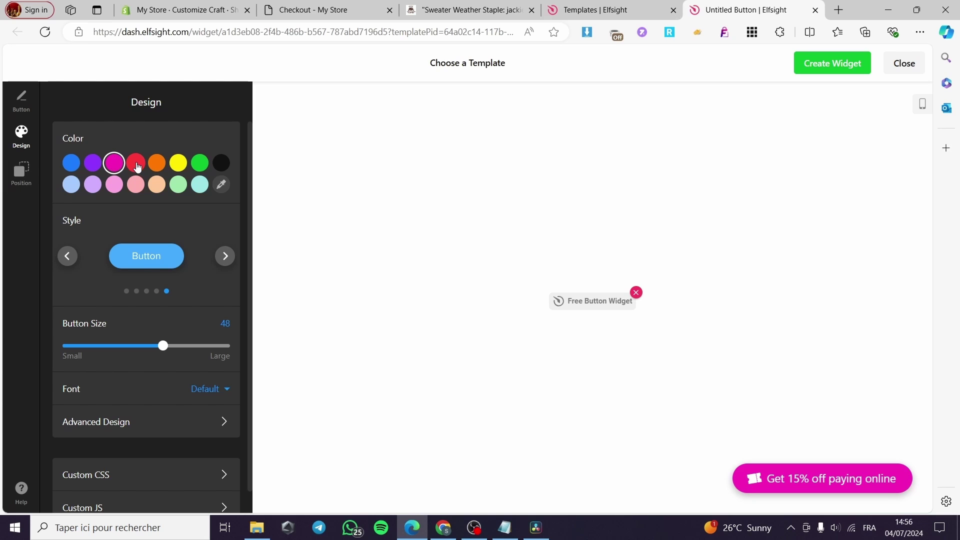
left_click(132, 166)
left_click(153, 163)
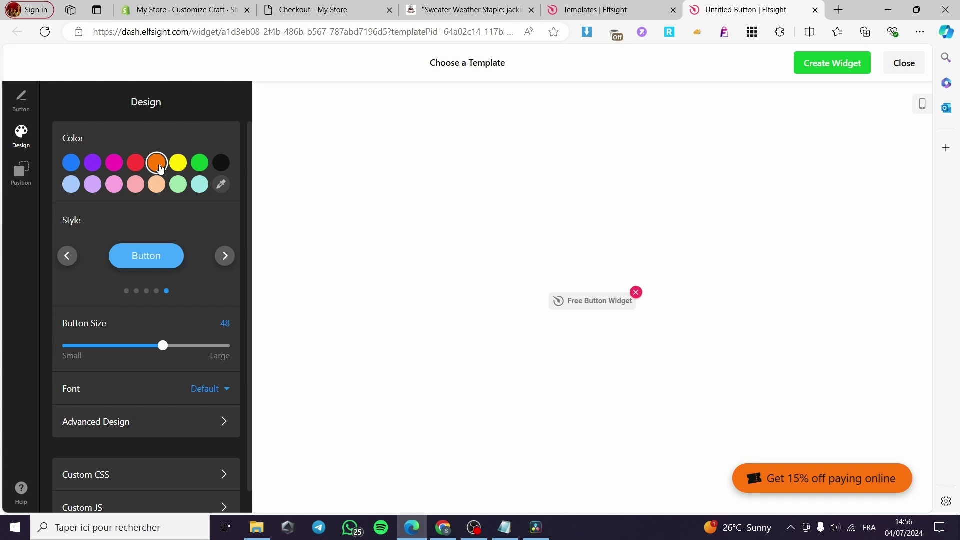
left_click(135, 165)
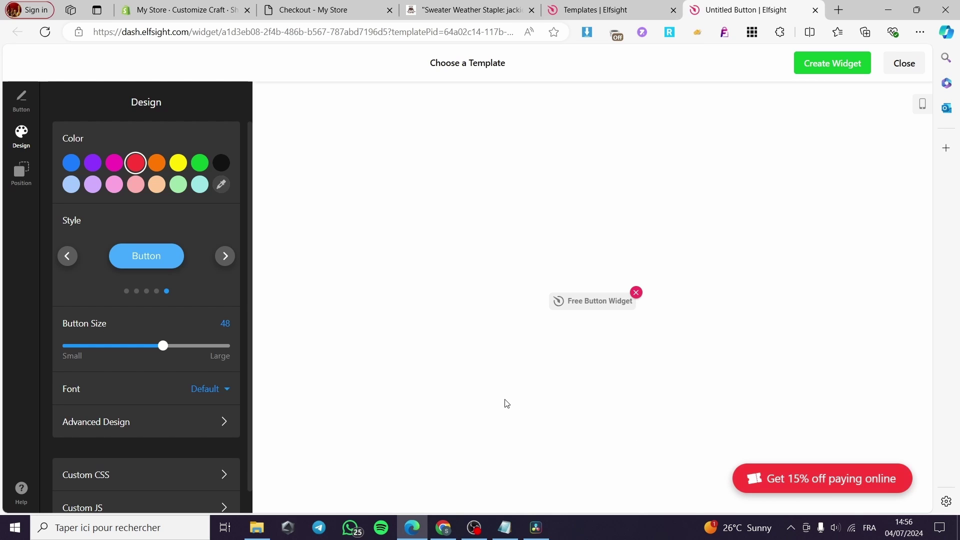
Step: Return to the filled rounded button style and shrink the button size to 44
left_click(224, 257)
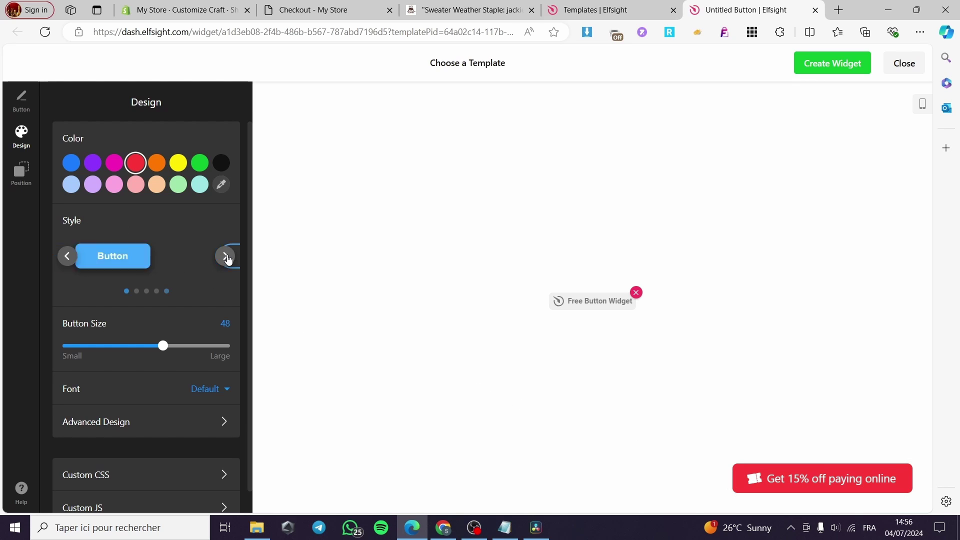
left_click(224, 256)
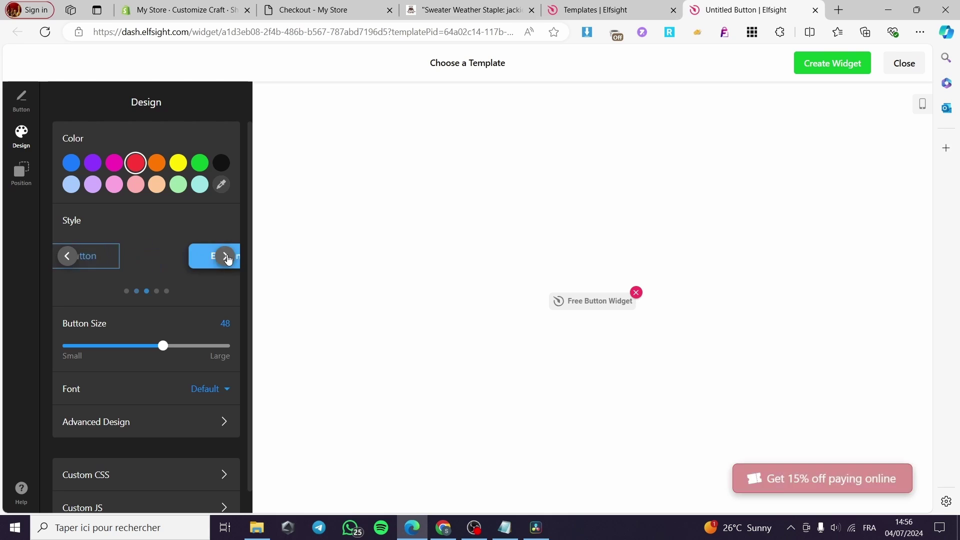
left_click(225, 256)
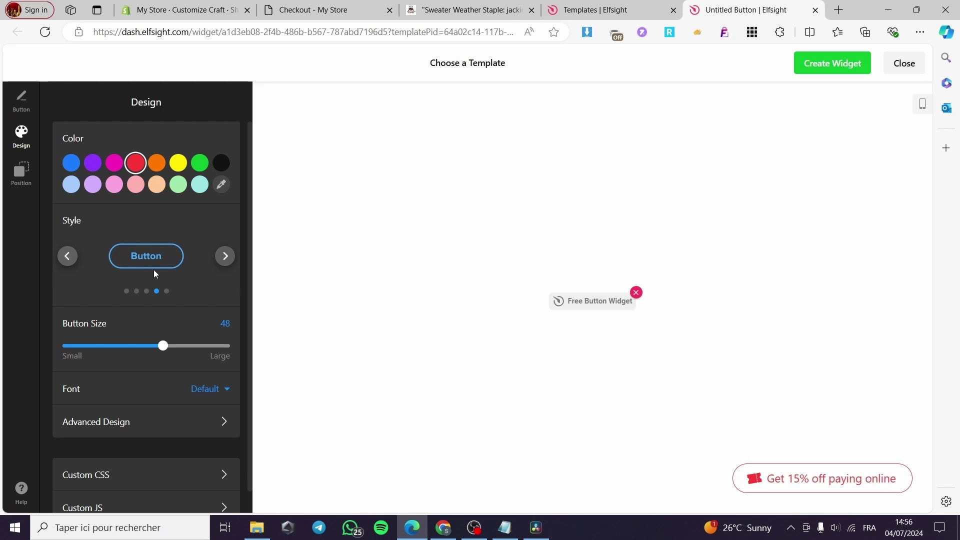
left_click(225, 256)
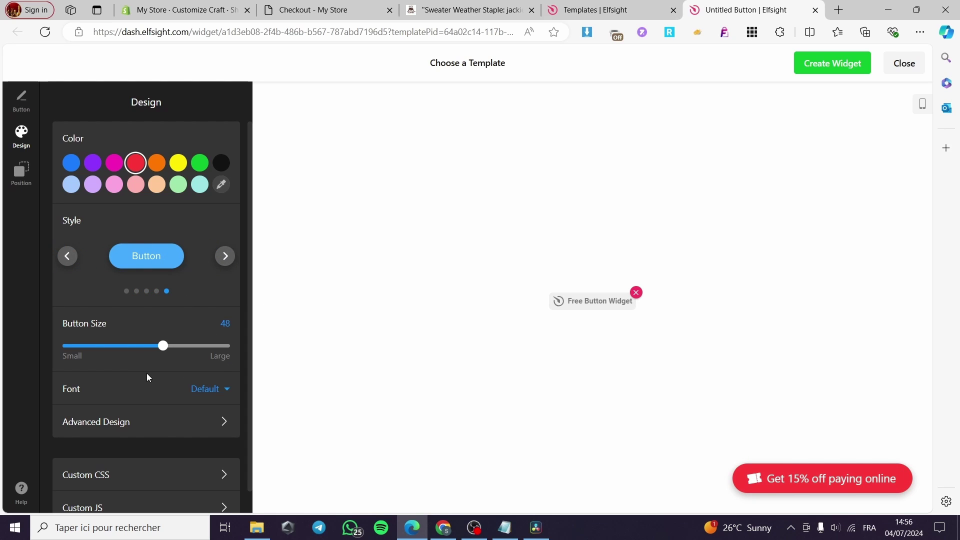
mouse_move(162, 345)
left_mouse_down()
mouse_move(190, 346)
mouse_move(147, 348)
left_mouse_up()
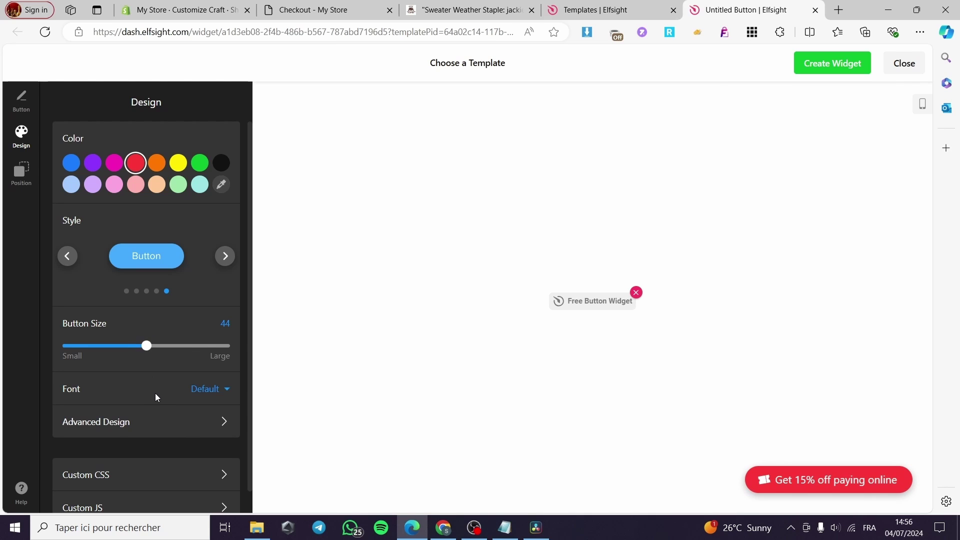
scroll(156, 394, "down", 1)
scroll(150, 349, "up", 1)
Step: In Position settings, keep the button Floating rather than embedded
left_click(21, 172)
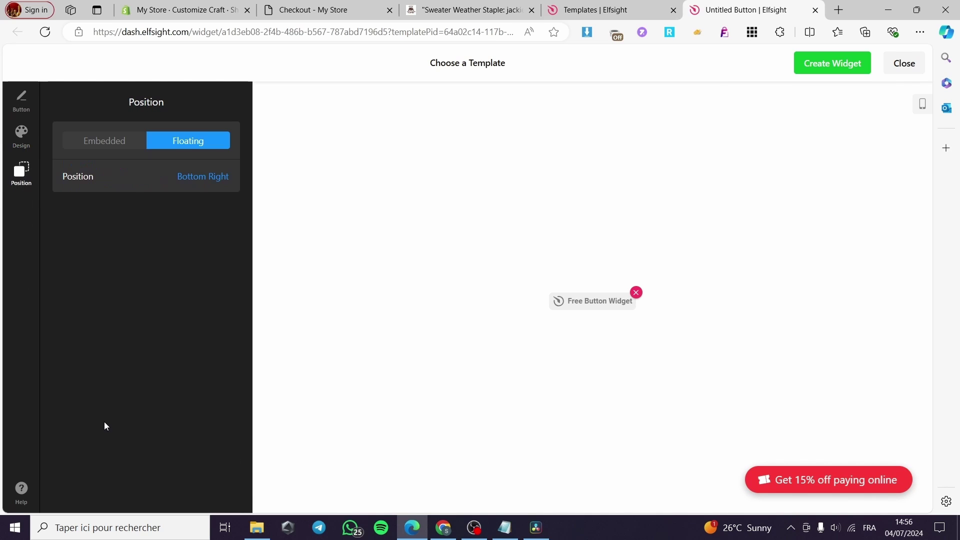
left_click(125, 148)
left_click(177, 146)
Step: Place the floating button at middle right with a 0px horizontal offset
left_click(203, 185)
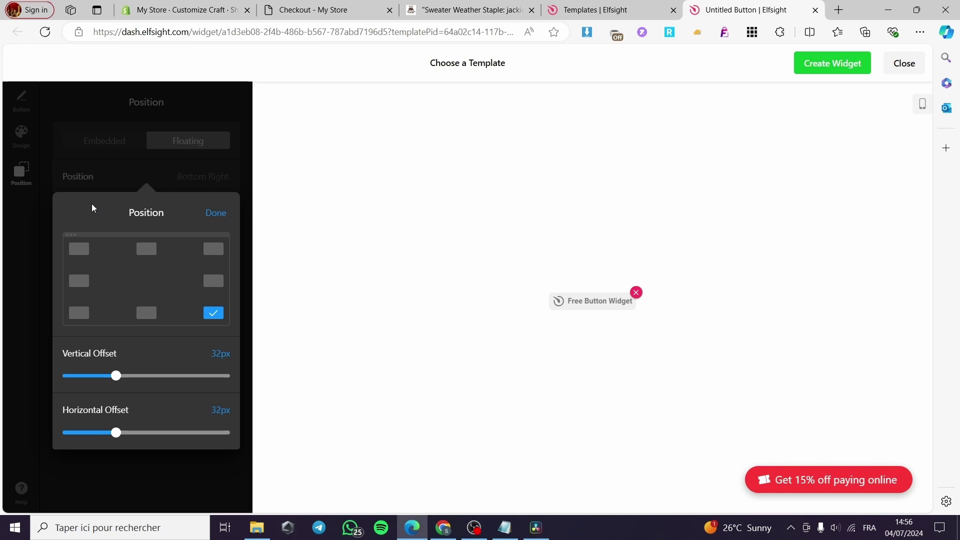
left_click(213, 283)
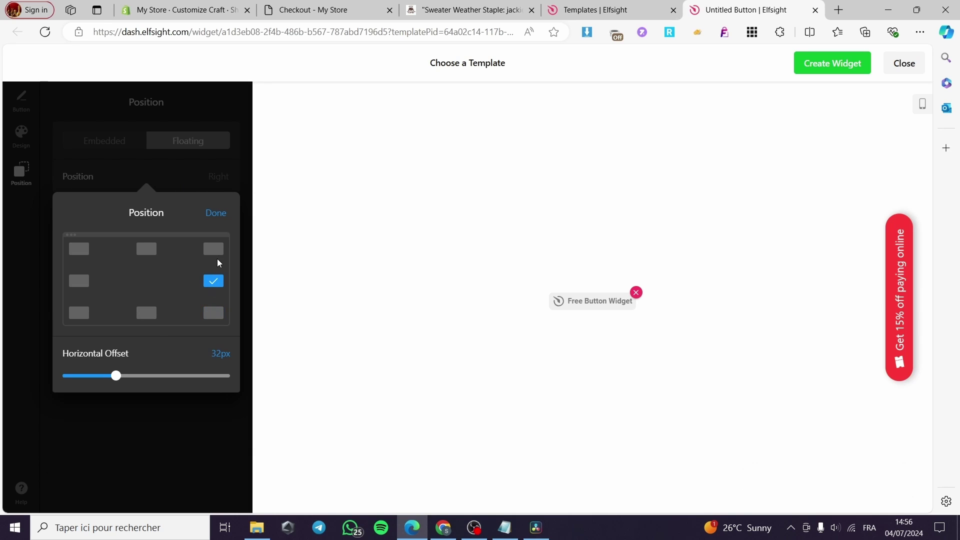
left_click(220, 254)
left_click(146, 248)
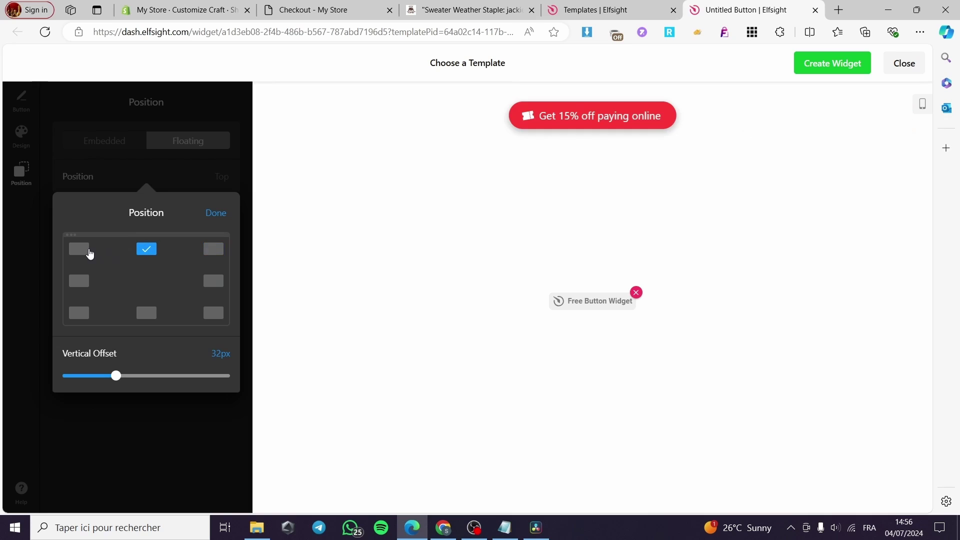
left_click(81, 251)
left_click(79, 280)
left_click(78, 312)
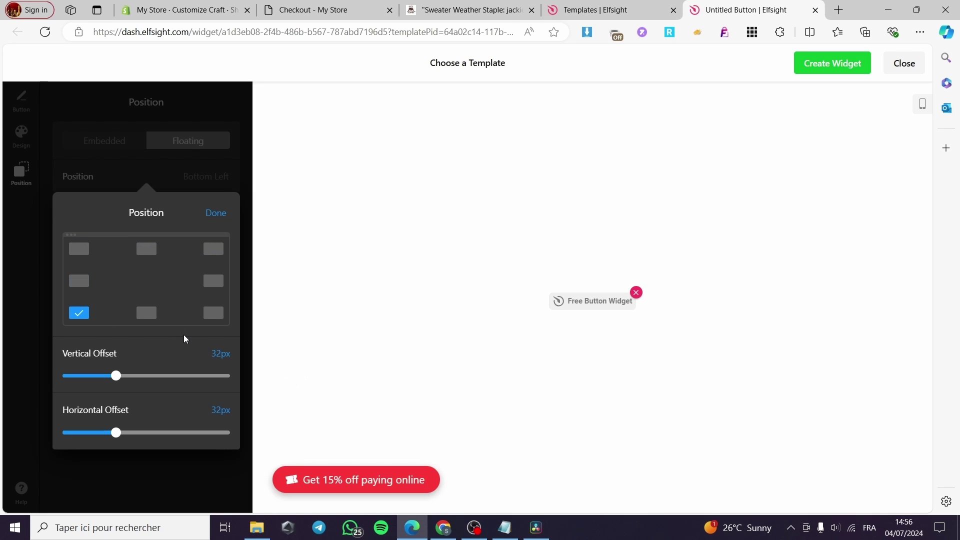
left_click(215, 283)
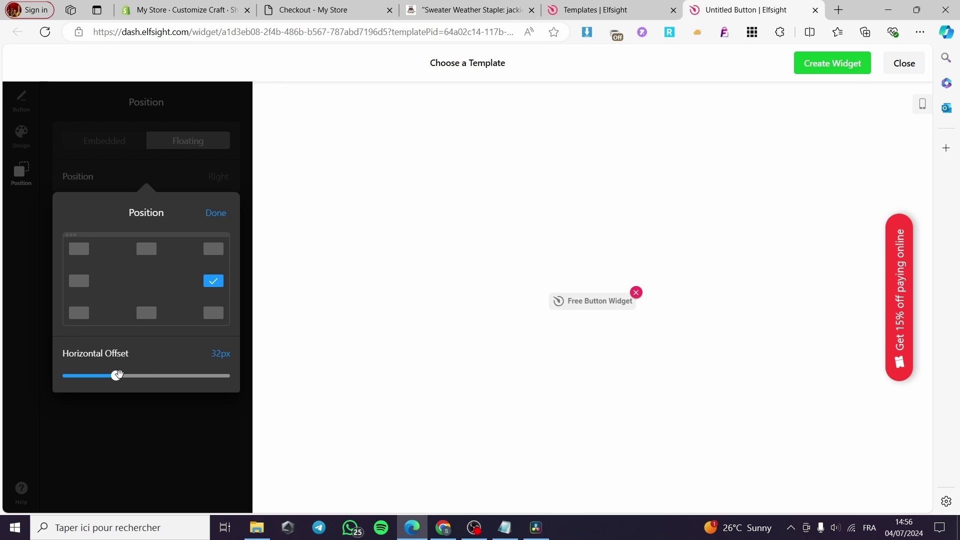
left_click_drag(115, 376, 55, 382)
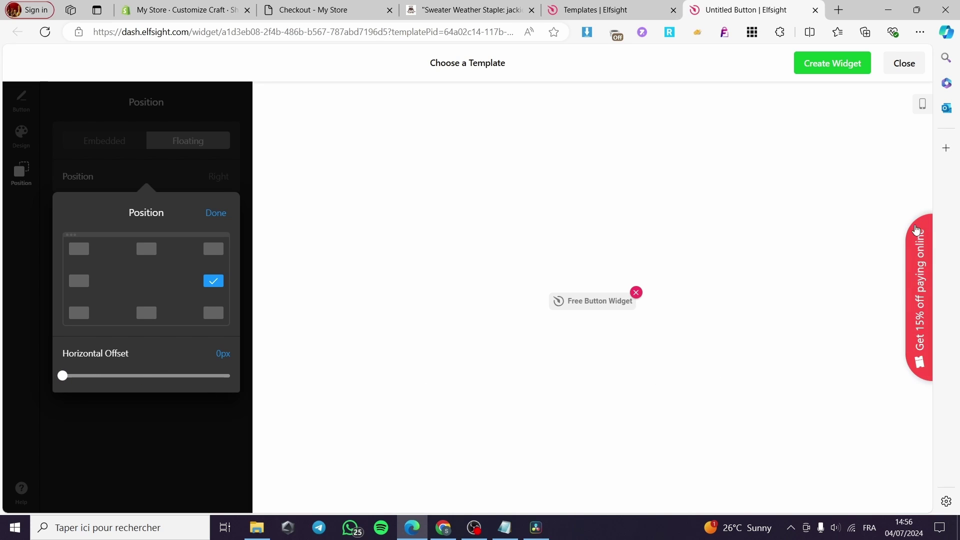
left_click(216, 212)
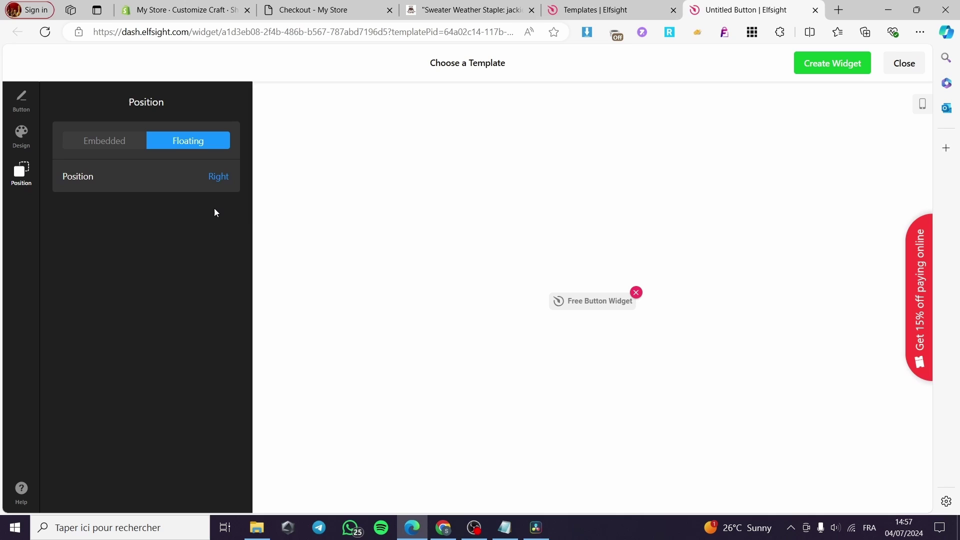
Step: Create the Button widget, close the editor, and copy its embed code from Install
left_click(849, 64)
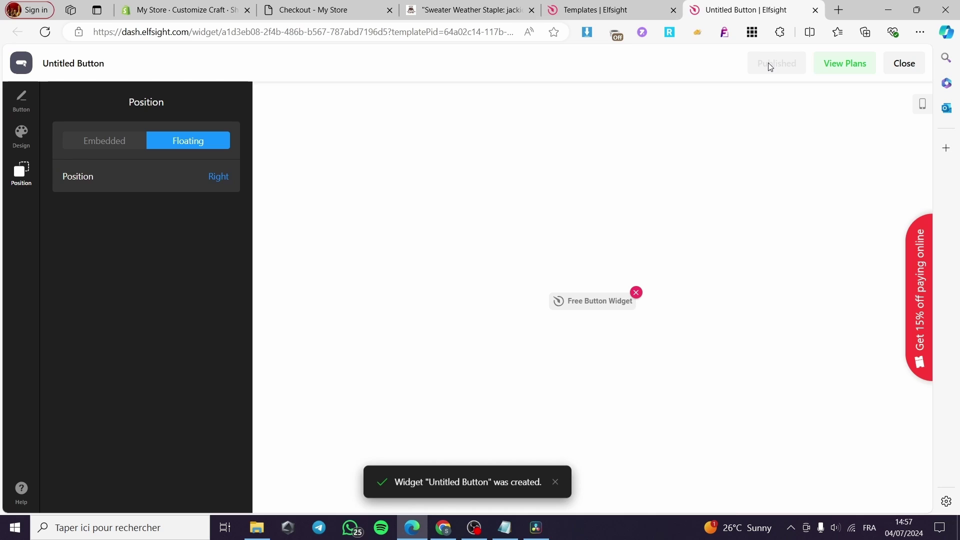
left_click(903, 63)
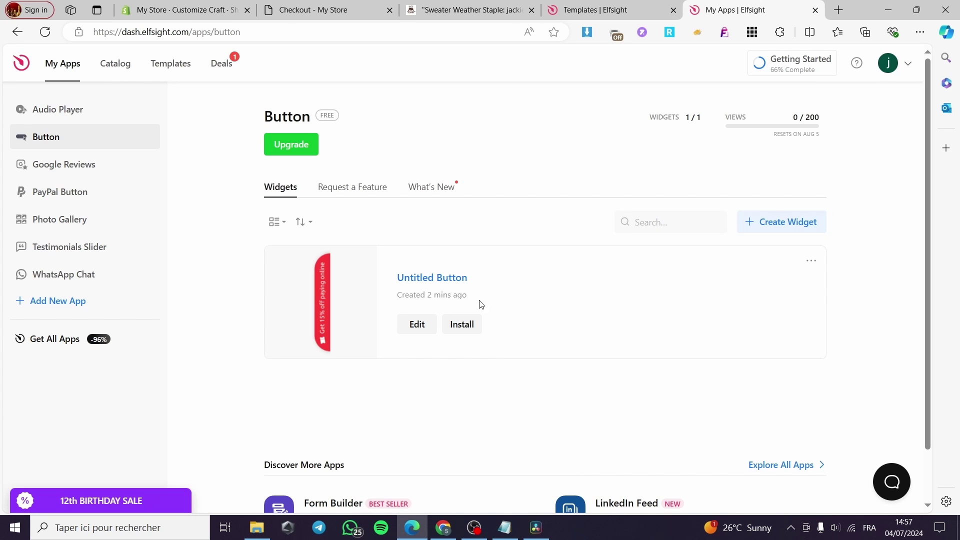
left_click(467, 328)
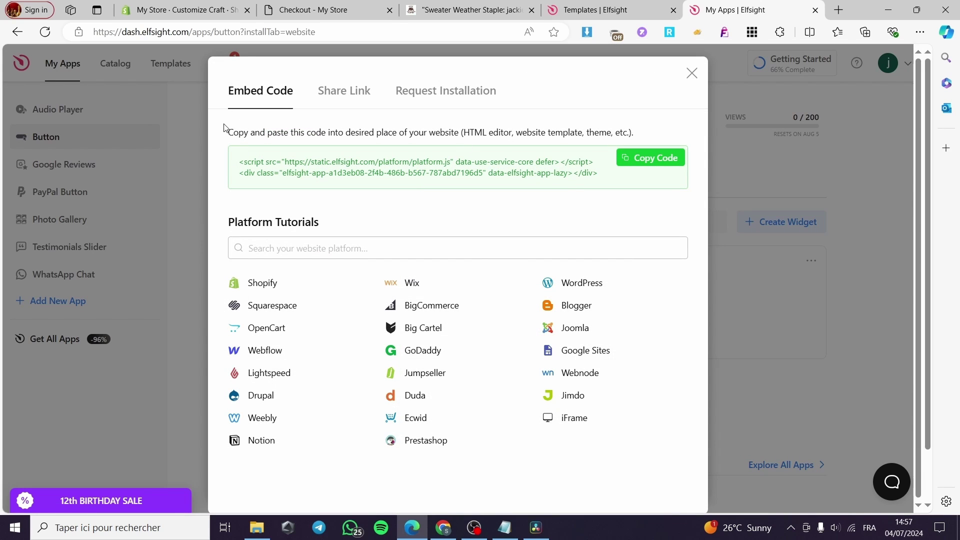
left_click(648, 158)
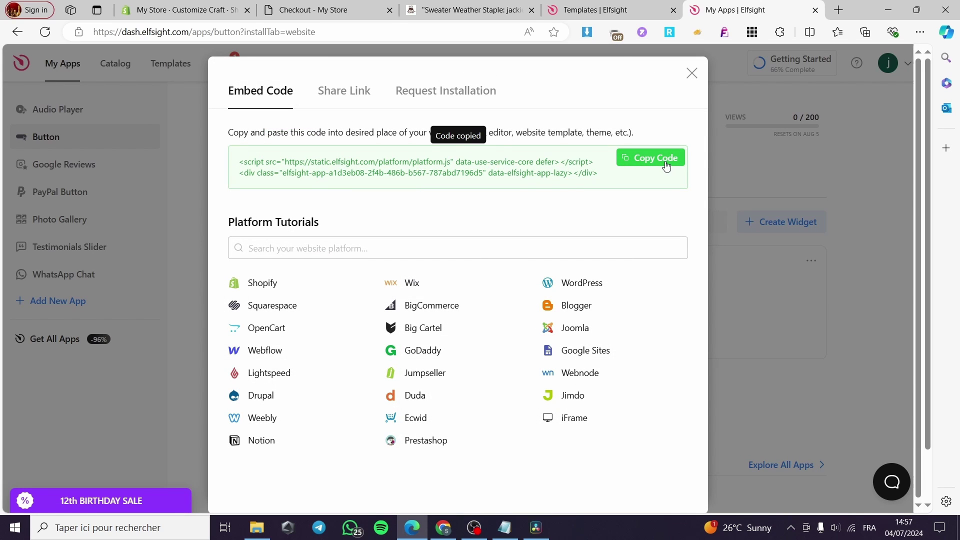
left_click(235, 9)
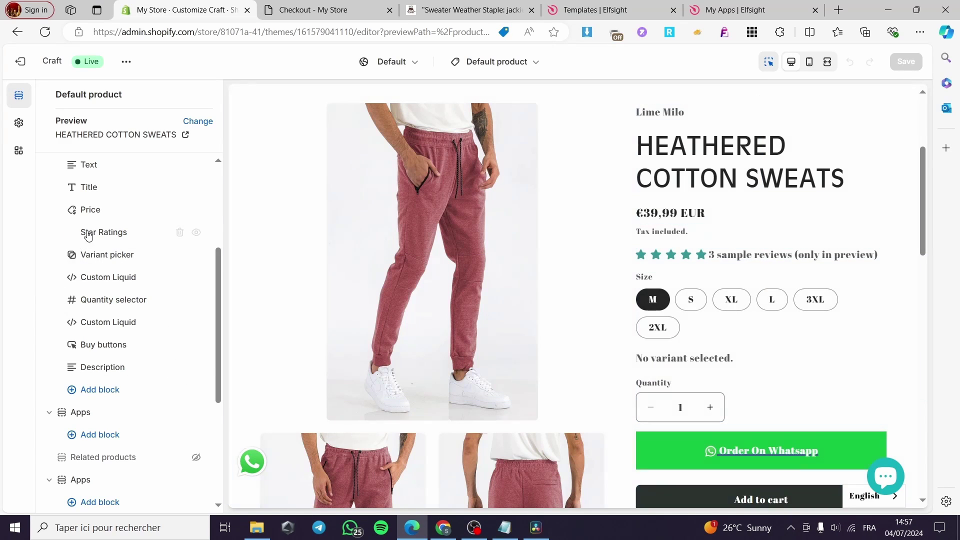
Step: Add a Custom Liquid block under Product information and paste the Elfsight embed code into it
scroll(114, 267, "up", 3)
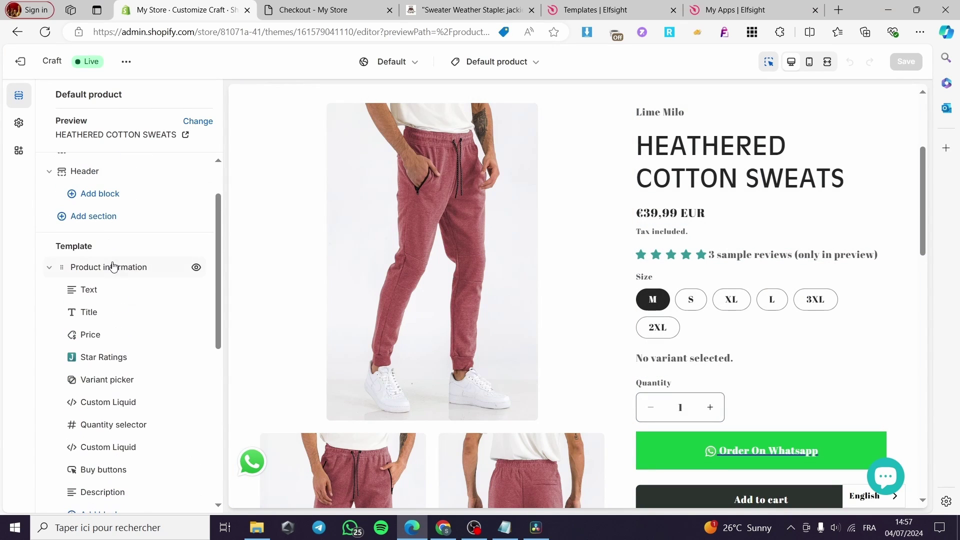
scroll(161, 247, "up", 2)
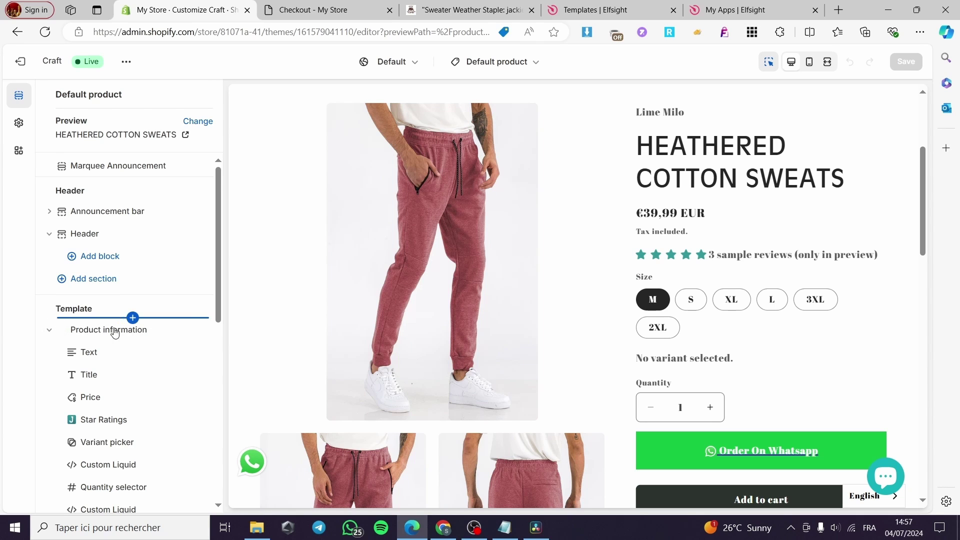
scroll(118, 320, "down", 4)
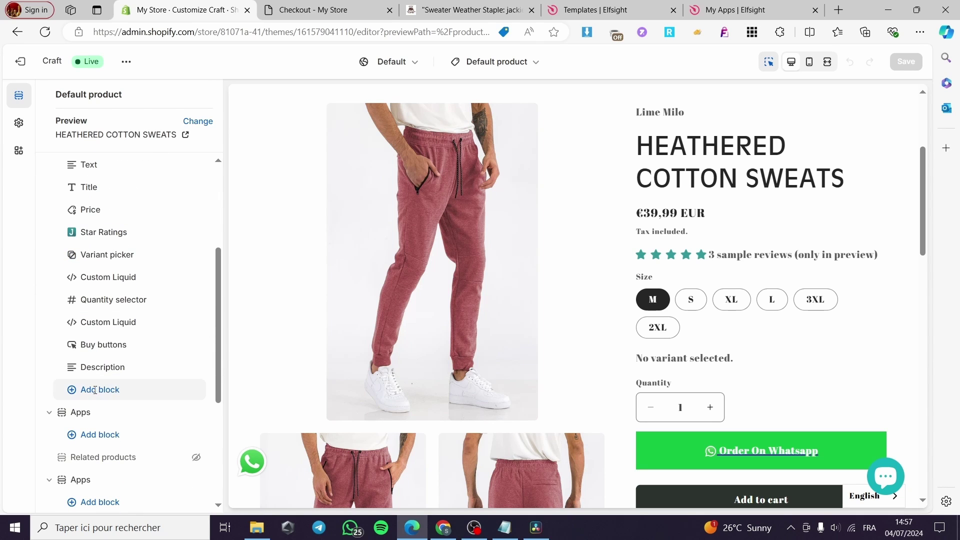
left_click(95, 389)
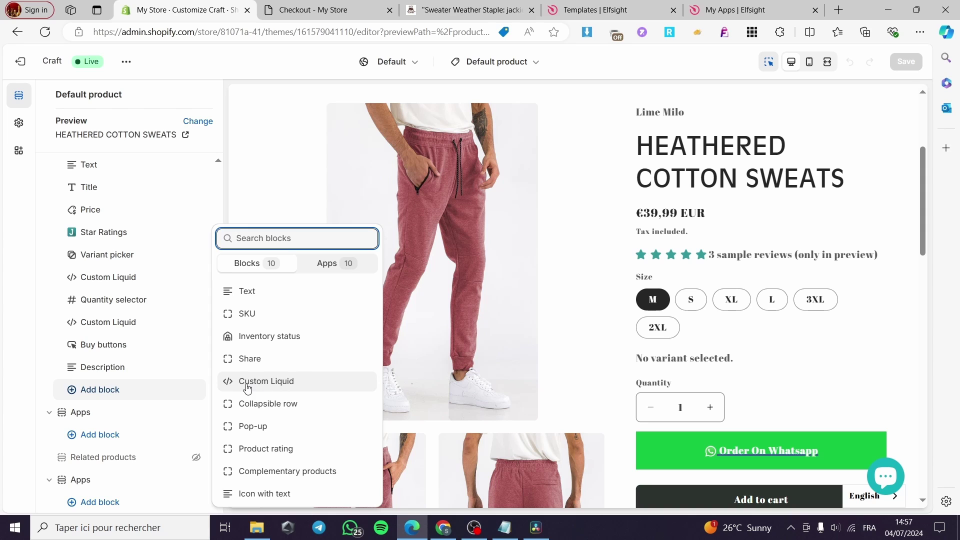
left_click(310, 387)
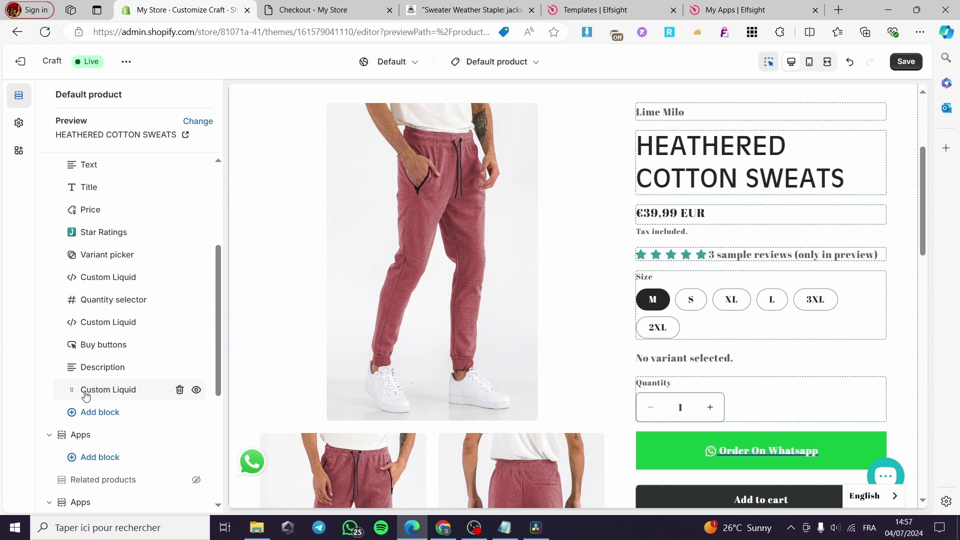
left_click(121, 399)
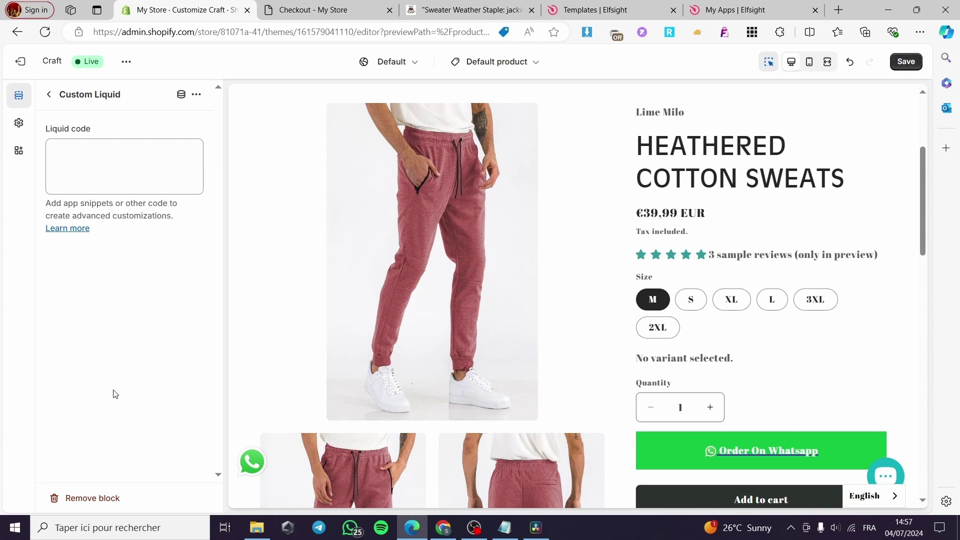
left_click(86, 150)
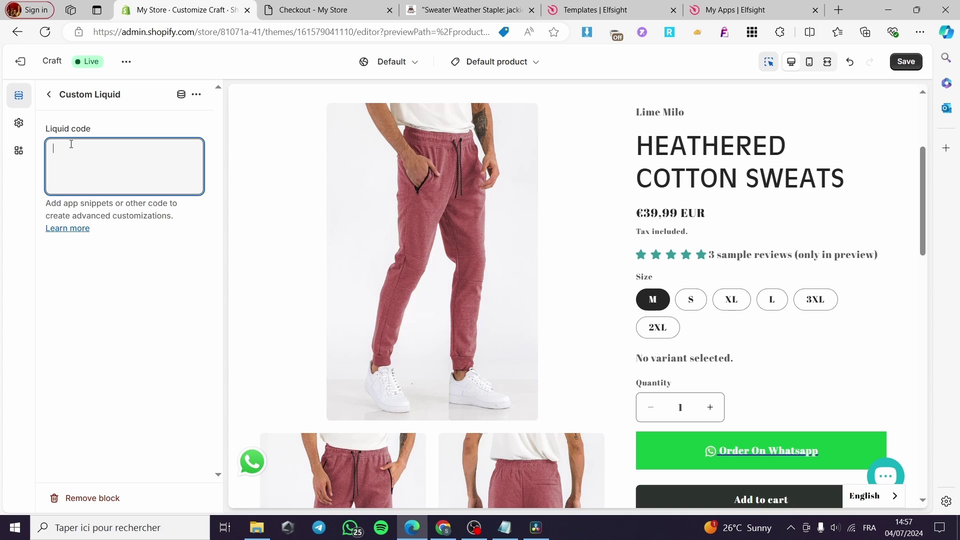
key("ctrl+v")
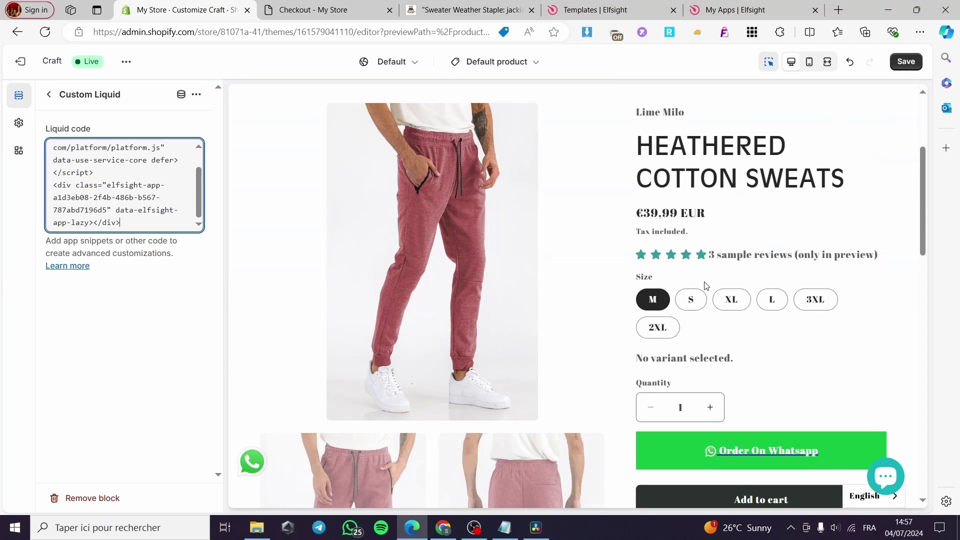
Step: Save the theme, confirm the red 'Get 15% off paying online' tab appears, and follow it to checkout
left_click(909, 67)
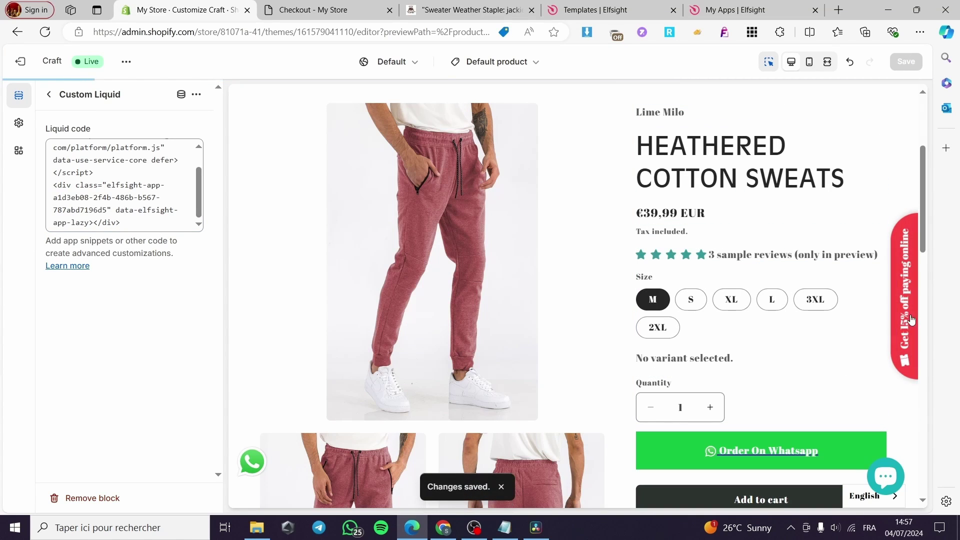
scroll(910, 354, "down", 5)
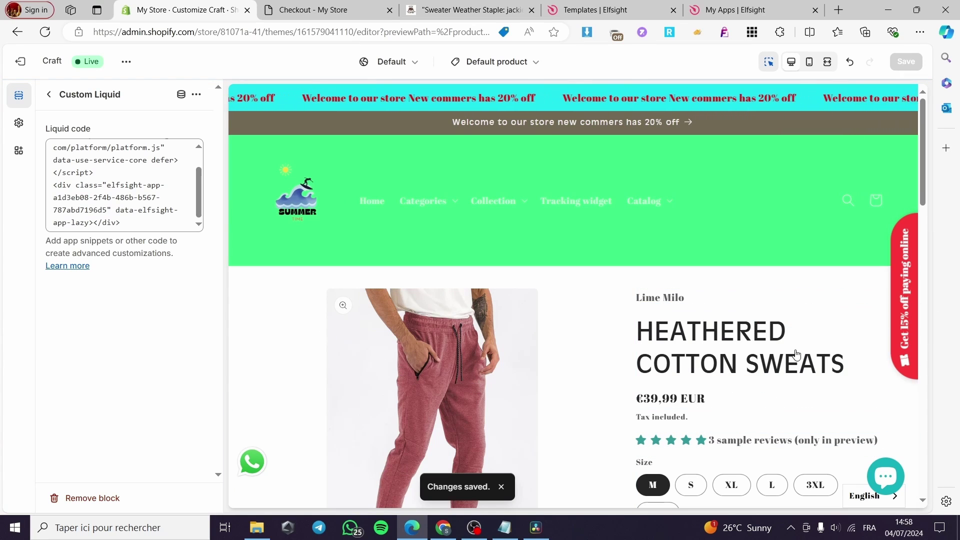
scroll(797, 354, "down", 4)
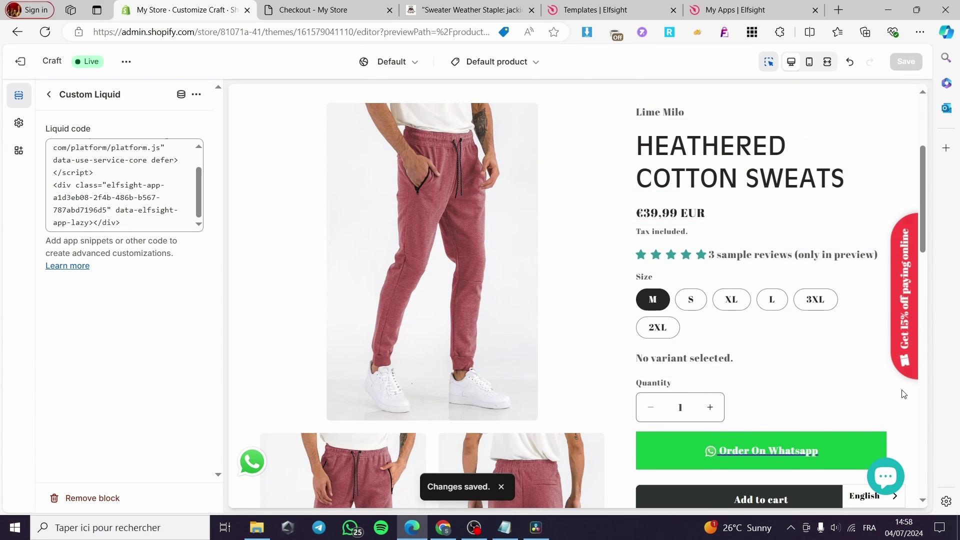
left_click(908, 311)
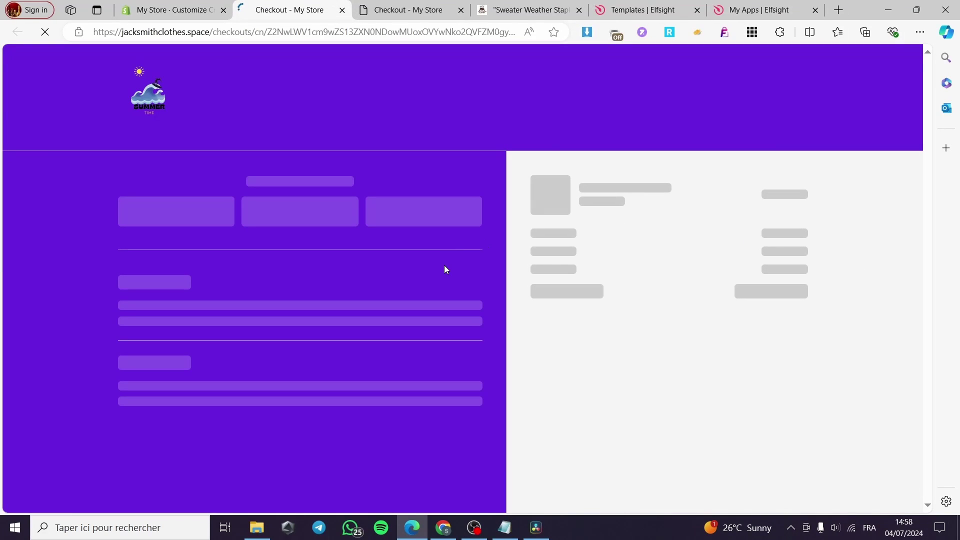